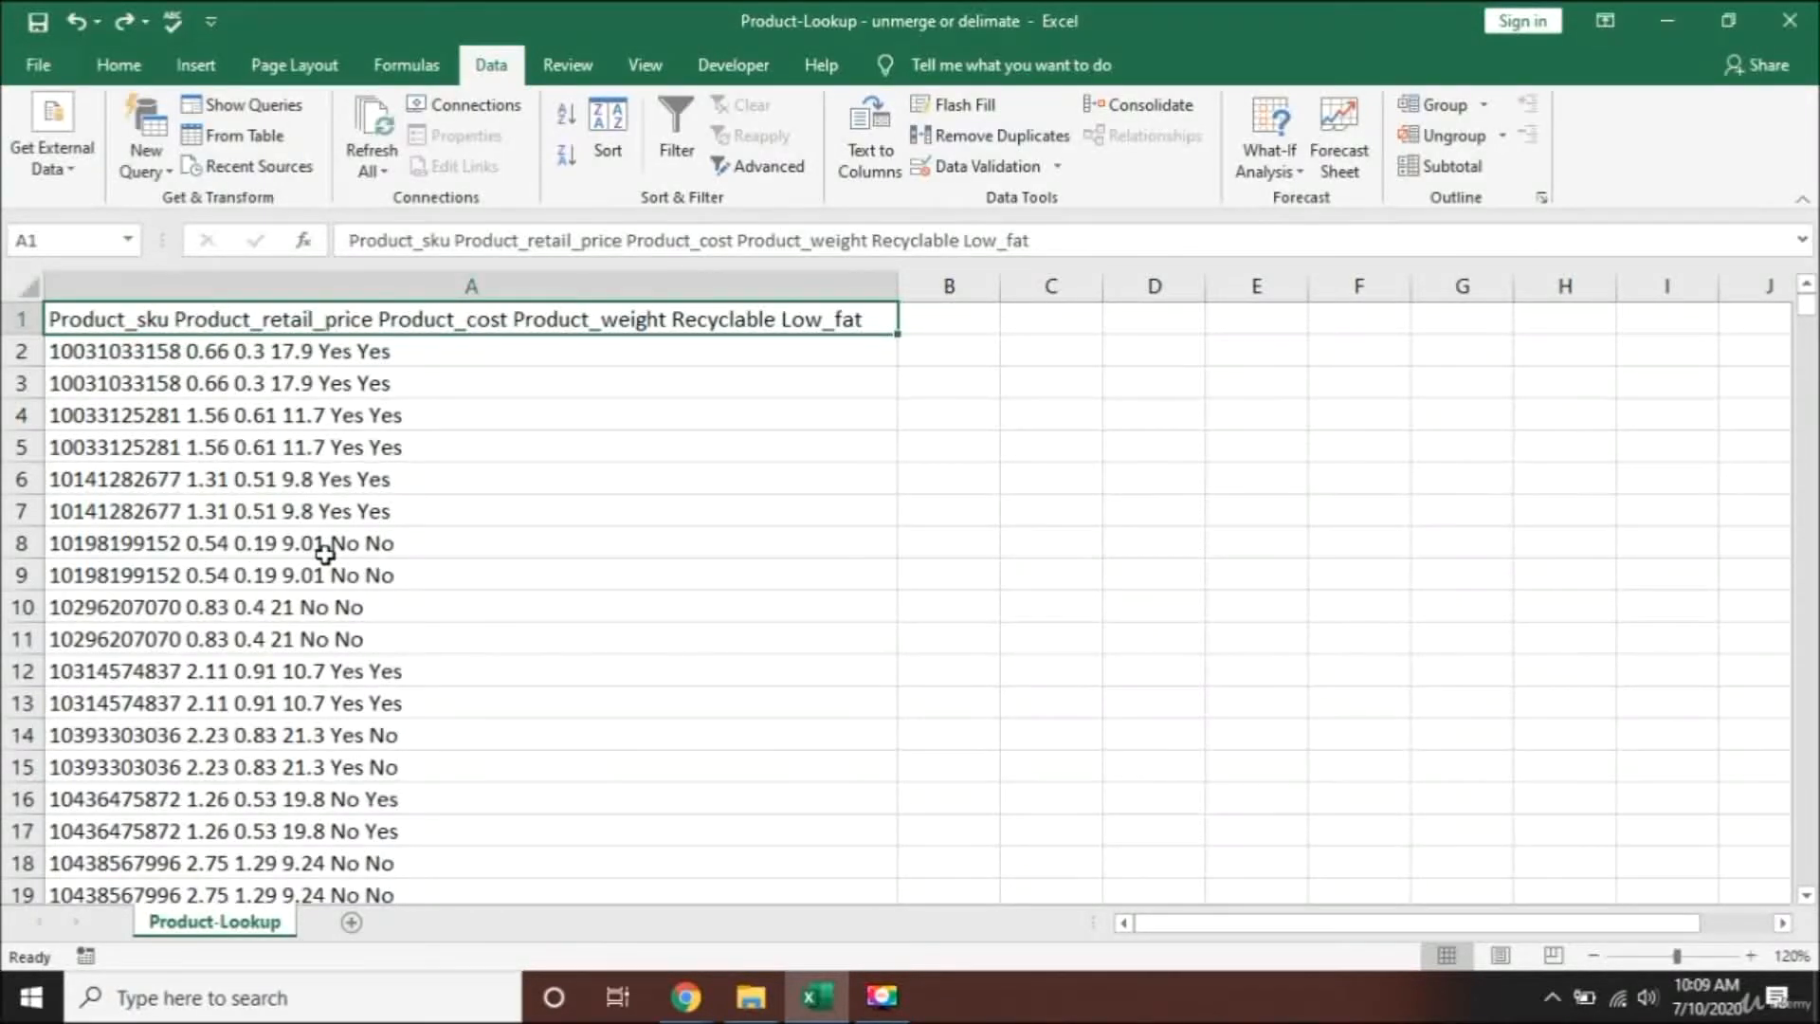
- Examine the combined product records in column A, from the header row to the last entry
{"action": "key", "text": "ctrl+Down"}
{"action": "key", "text": "ctrl+Up"}
{"action": "key", "text": "Down"}
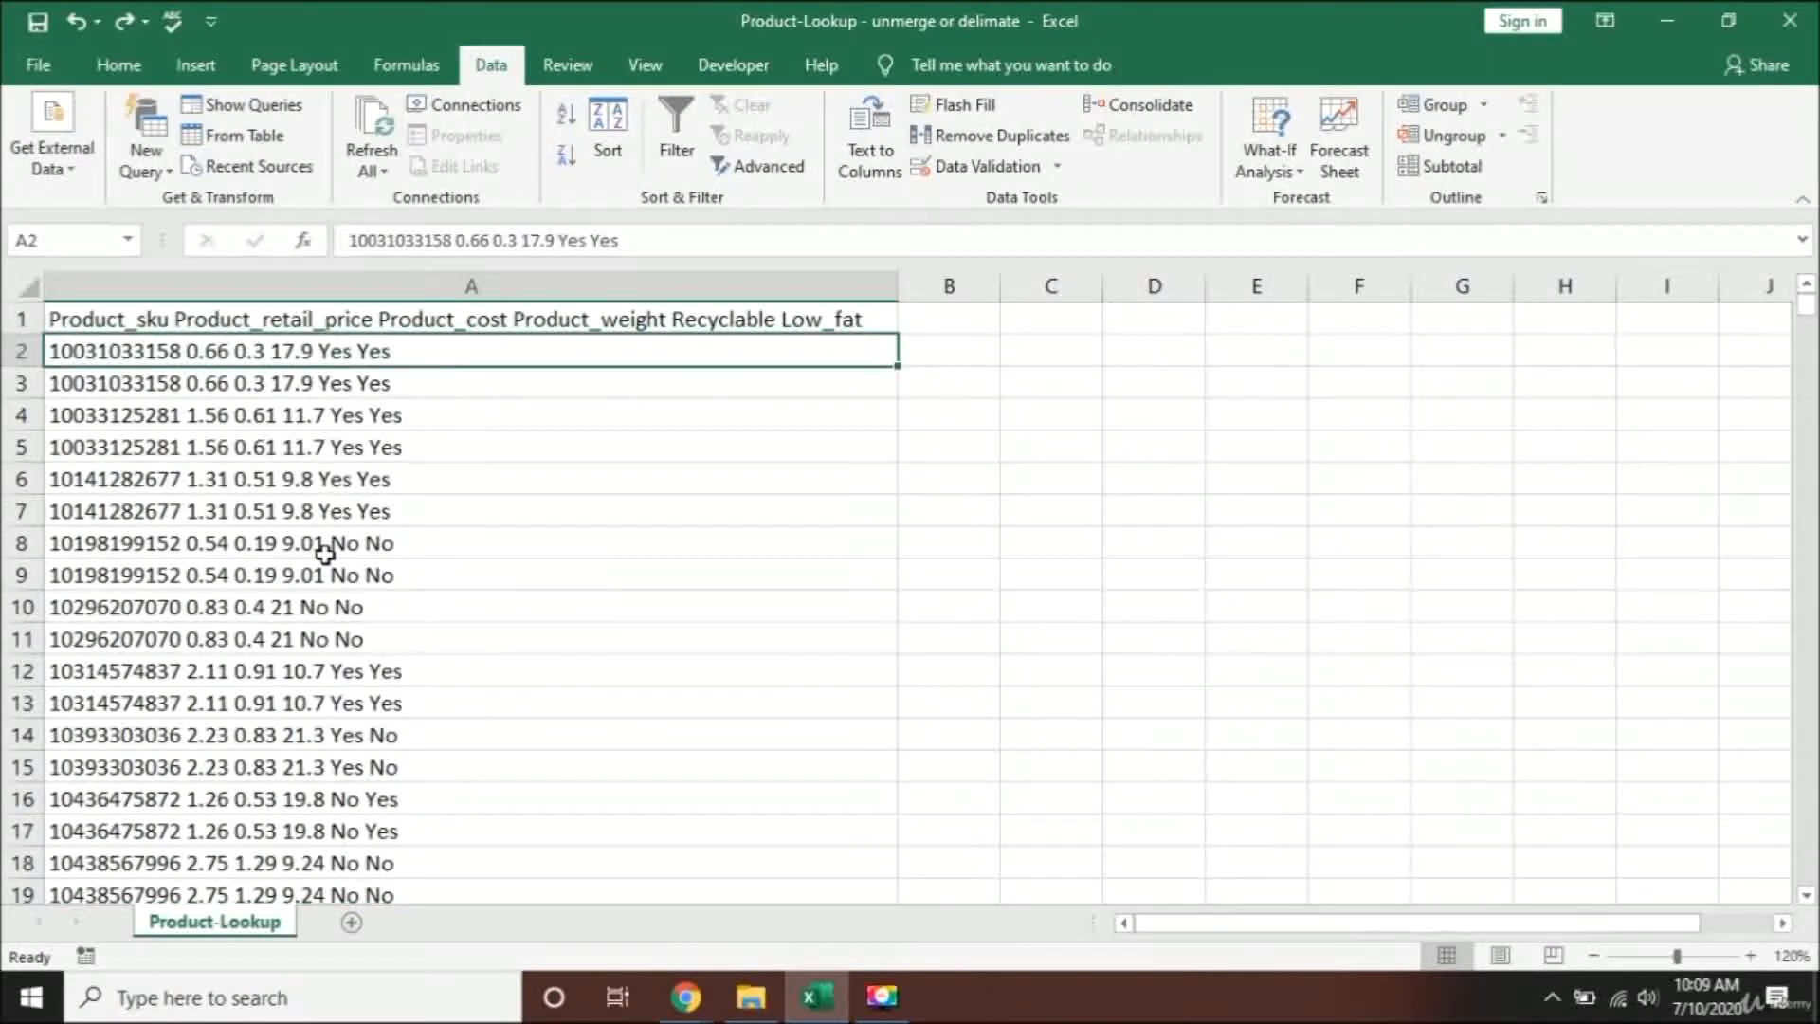
{"action": "key", "text": "Up"}
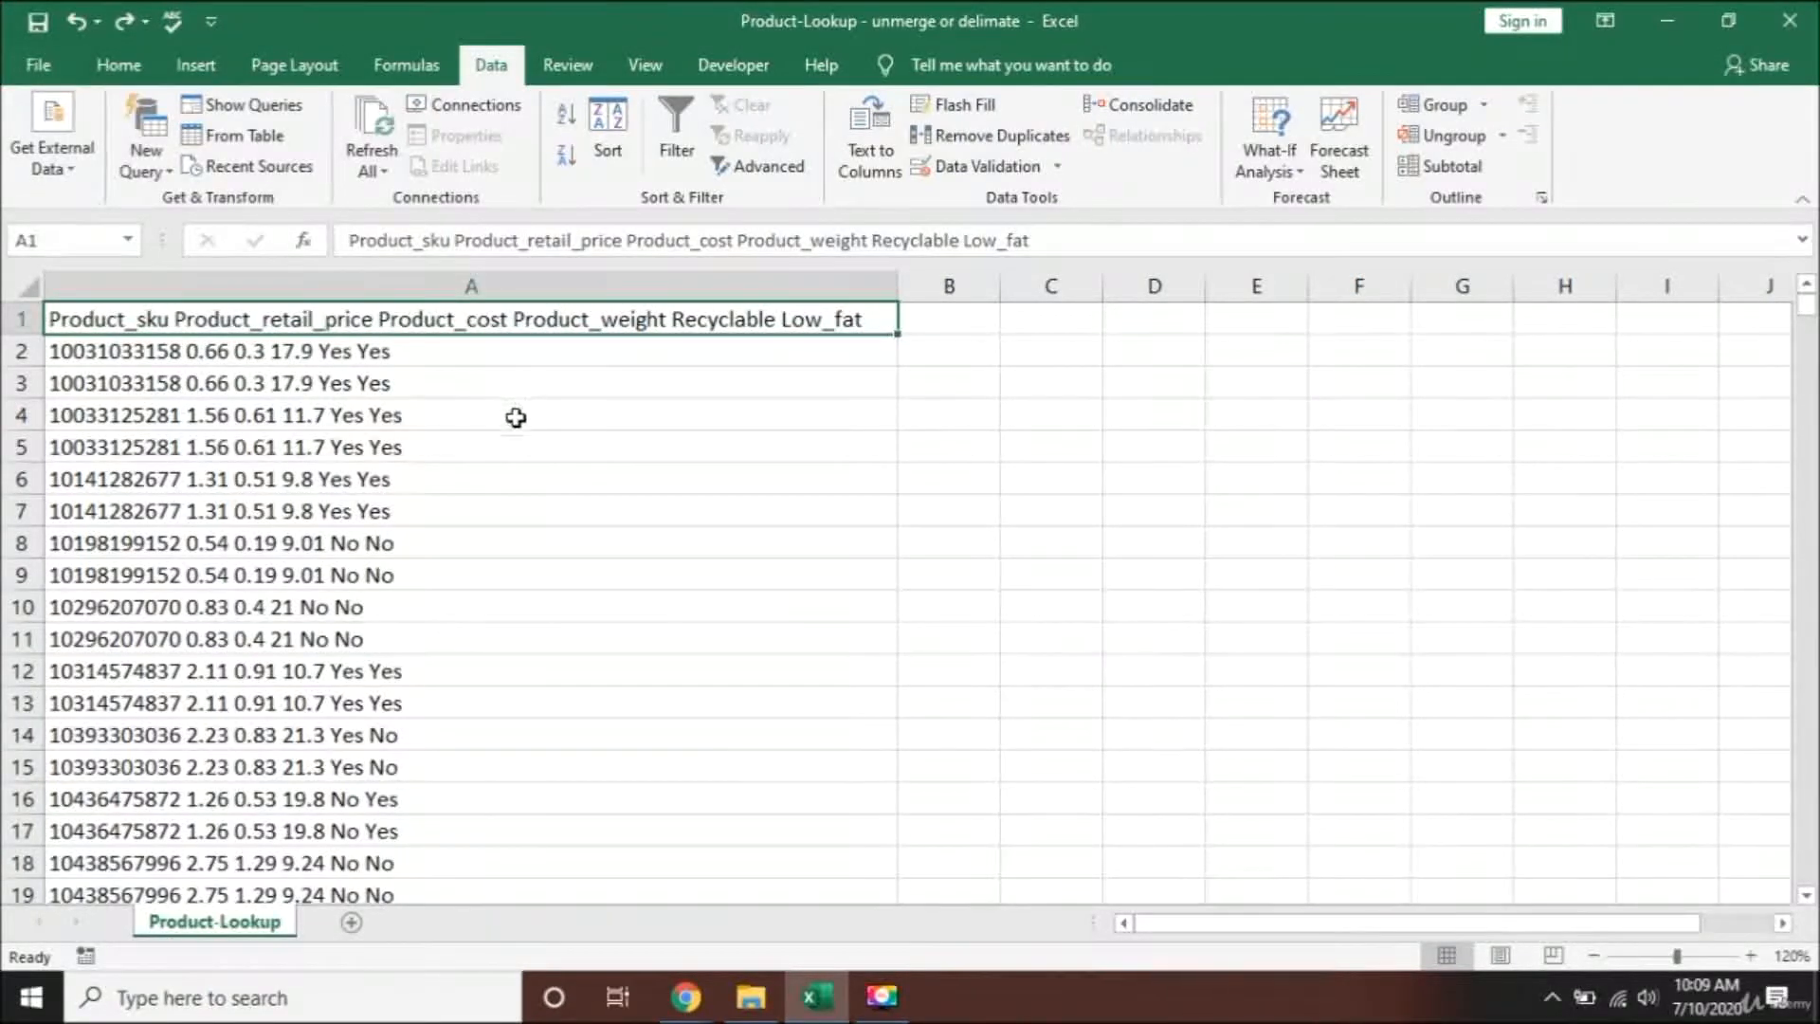
{"action": "left_click", "coordinate": [451, 420]}
{"action": "left_click", "coordinate": [407, 352]}
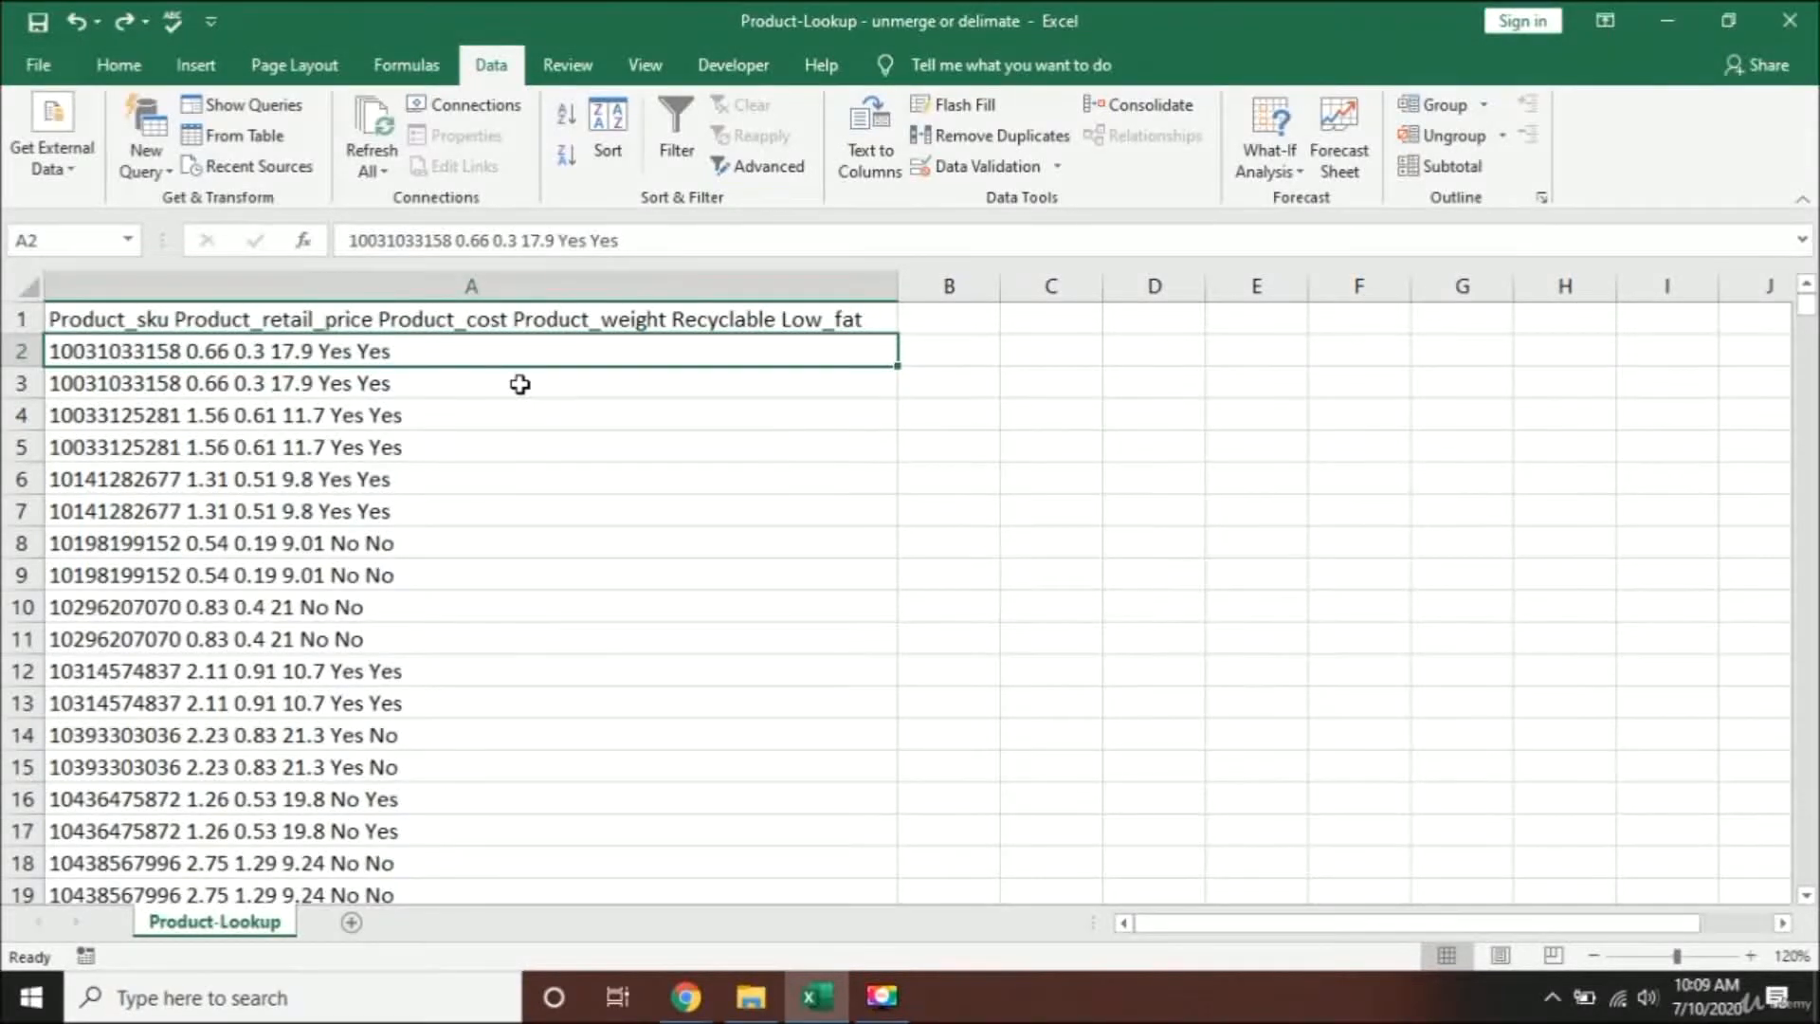
{"action": "left_click", "coordinate": [486, 321]}
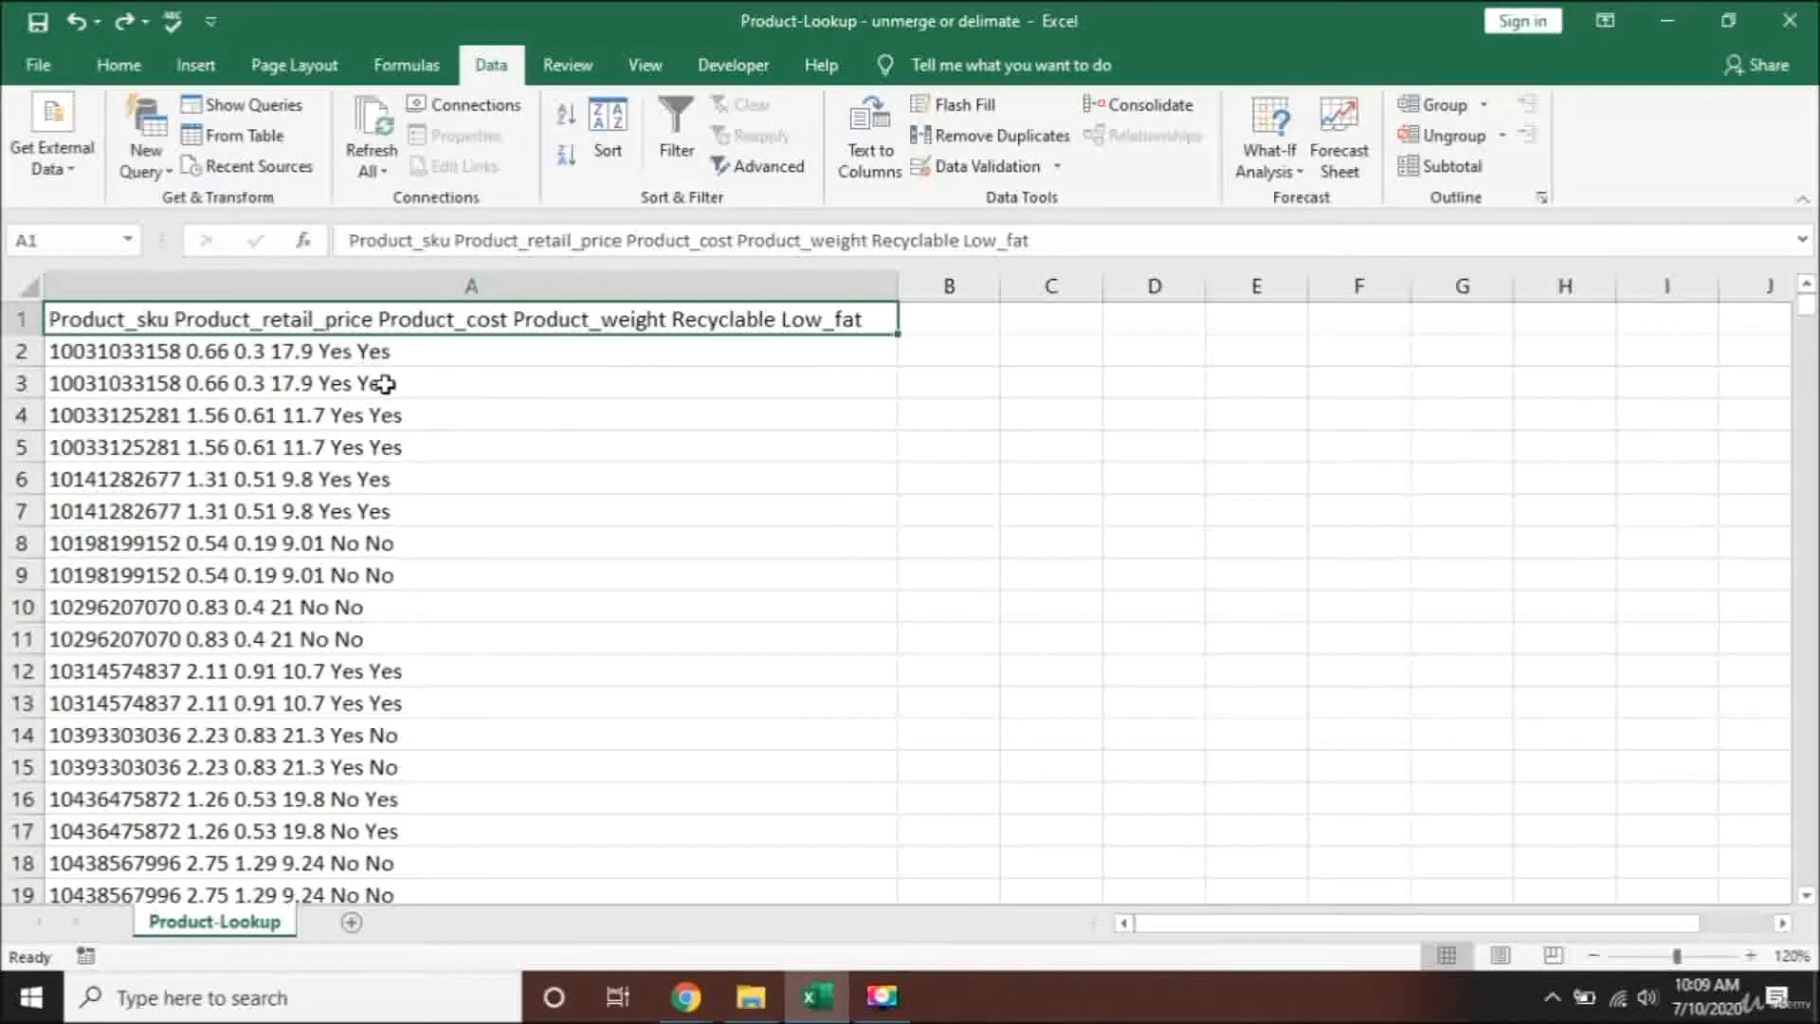
{"action": "left_click", "coordinate": [119, 64]}
{"action": "left_click", "coordinate": [492, 64]}
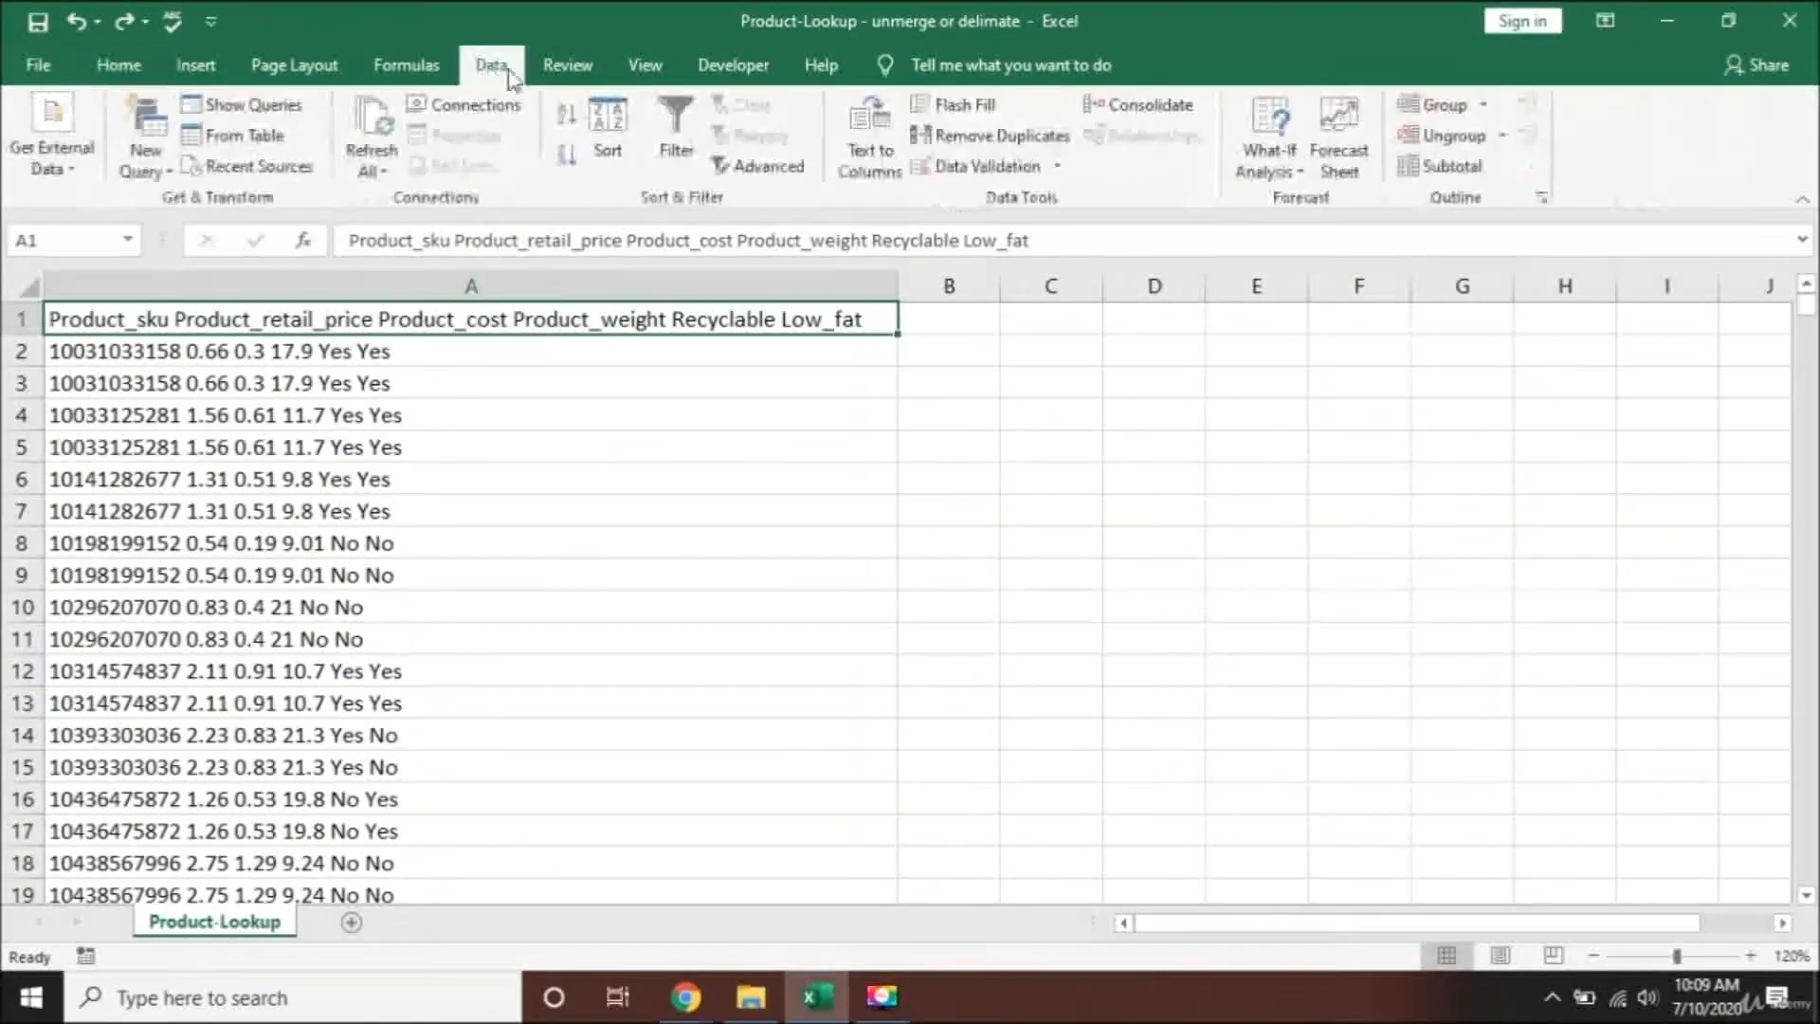
{"action": "left_click", "coordinate": [870, 148]}
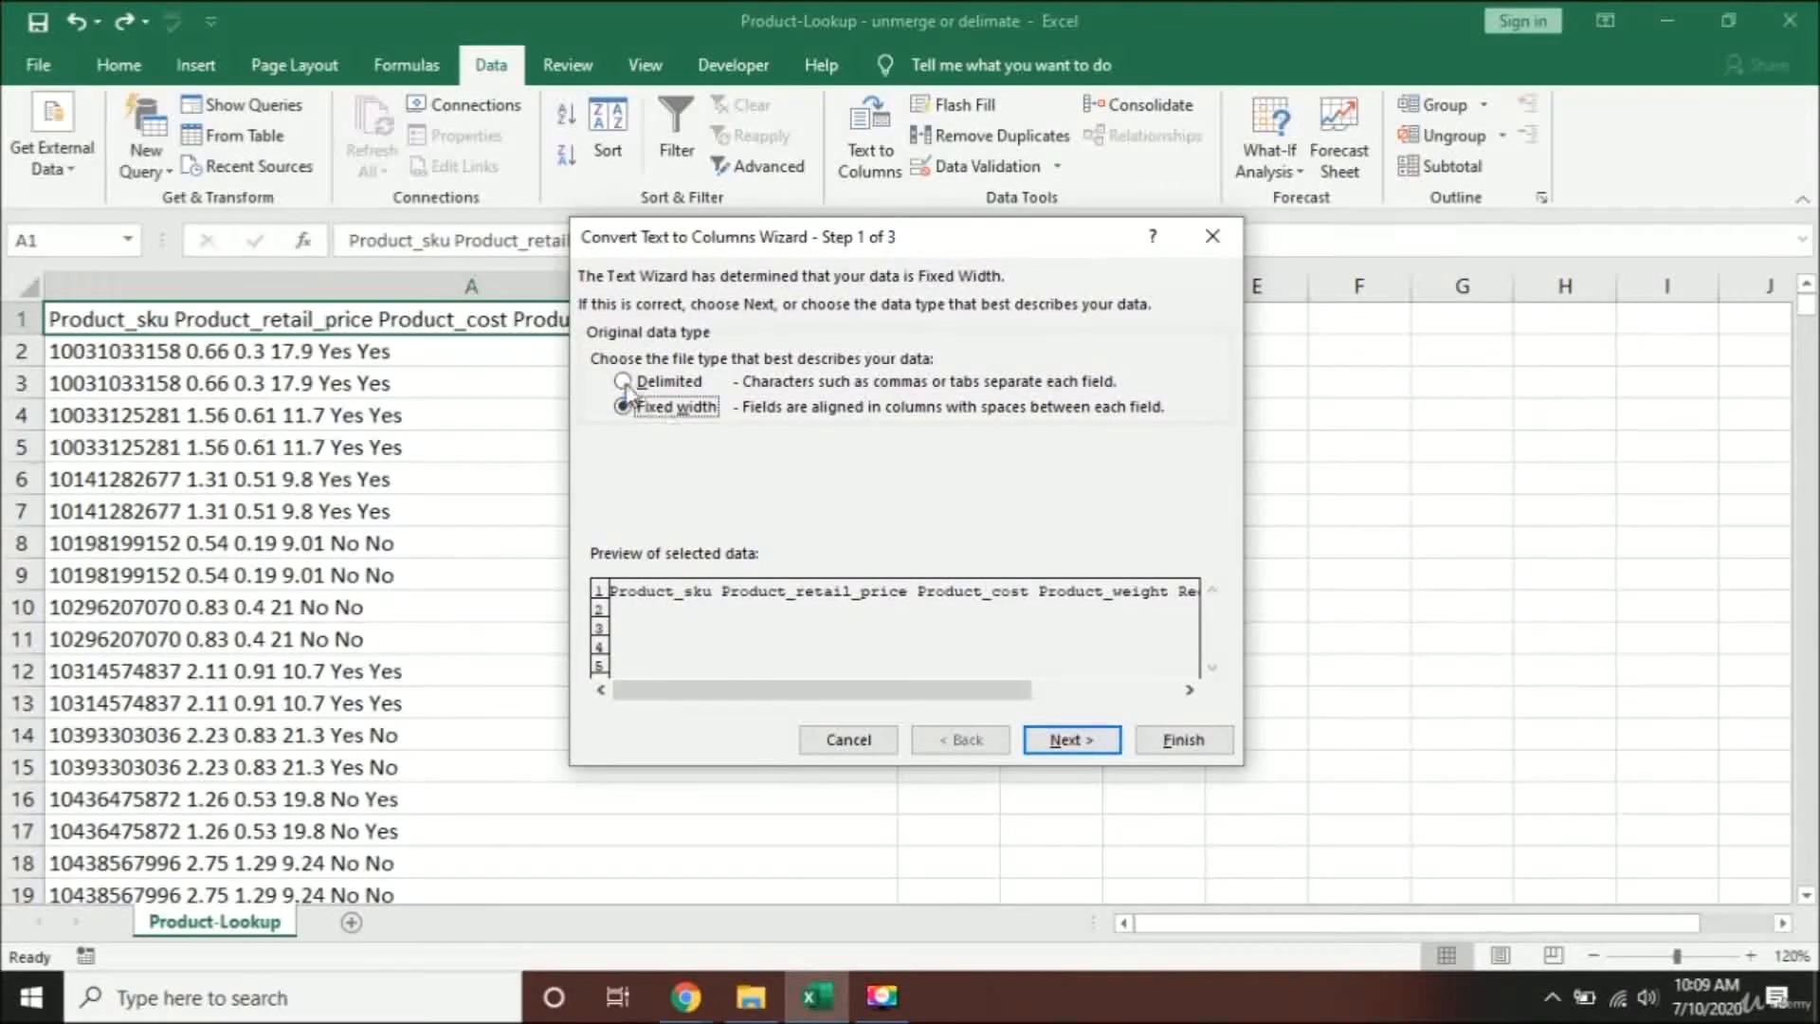
{"action": "left_click", "coordinate": [678, 380]}
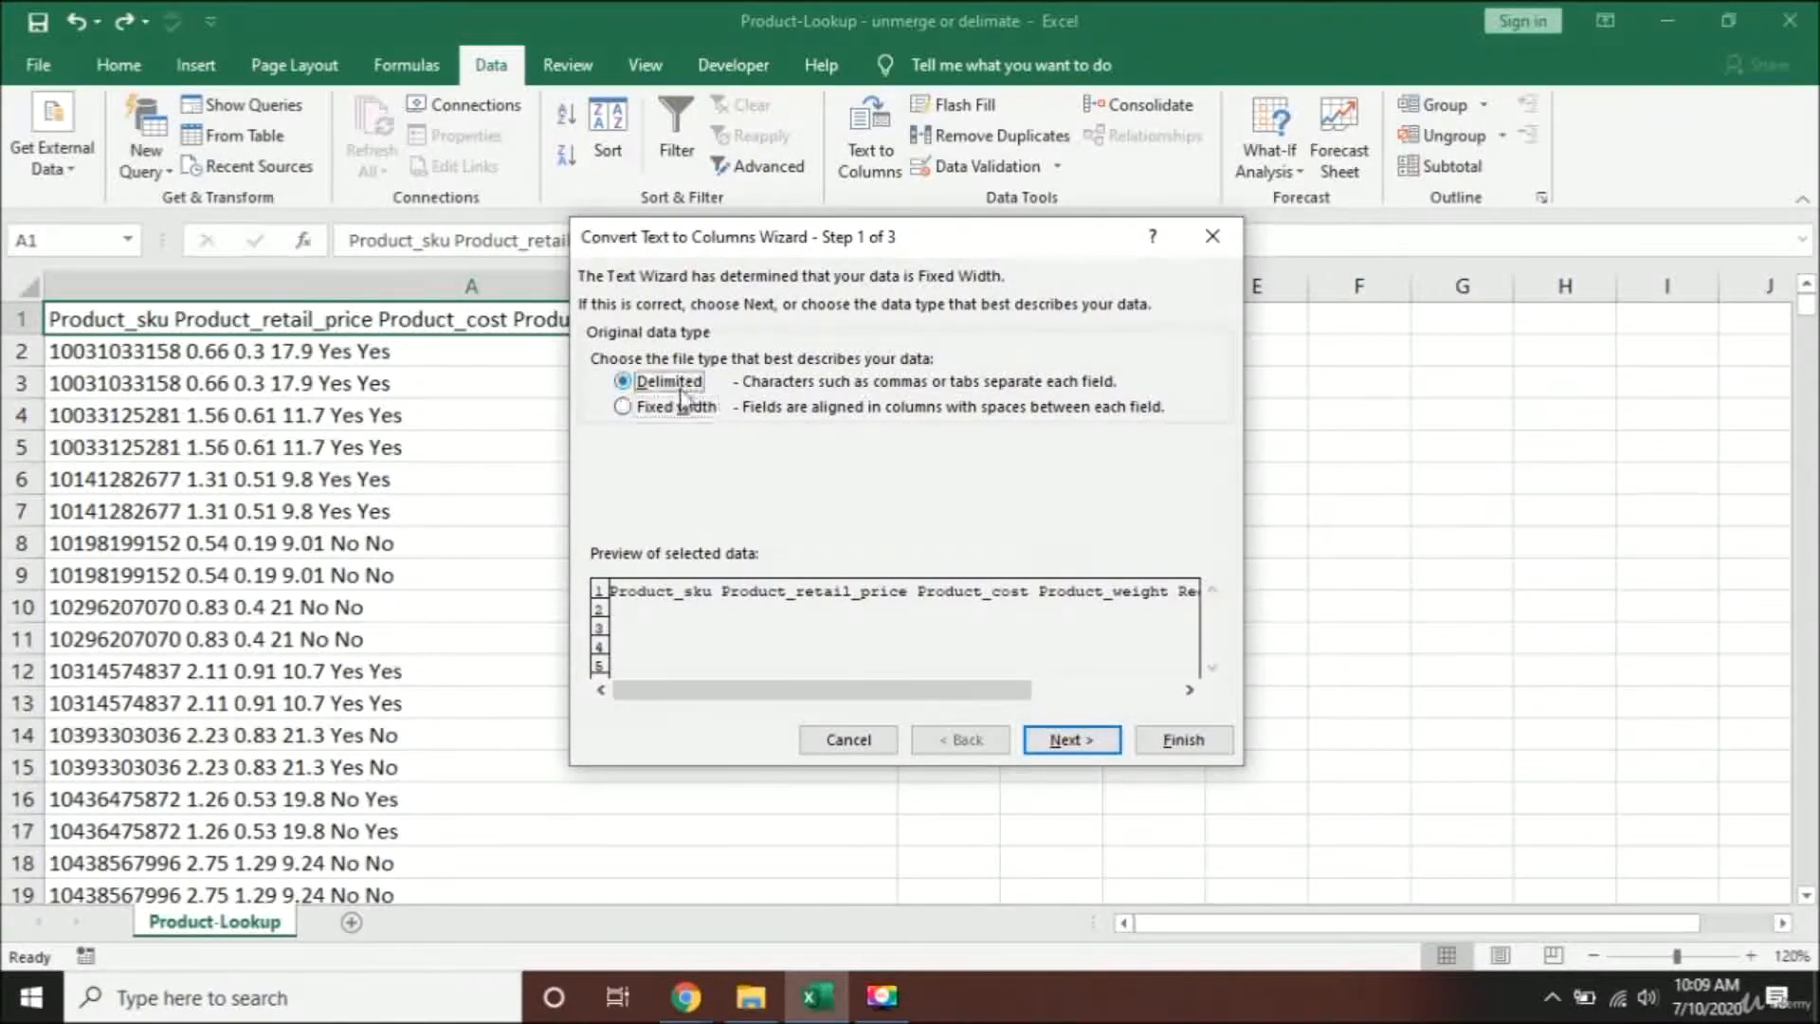
{"action": "left_click", "coordinate": [684, 413]}
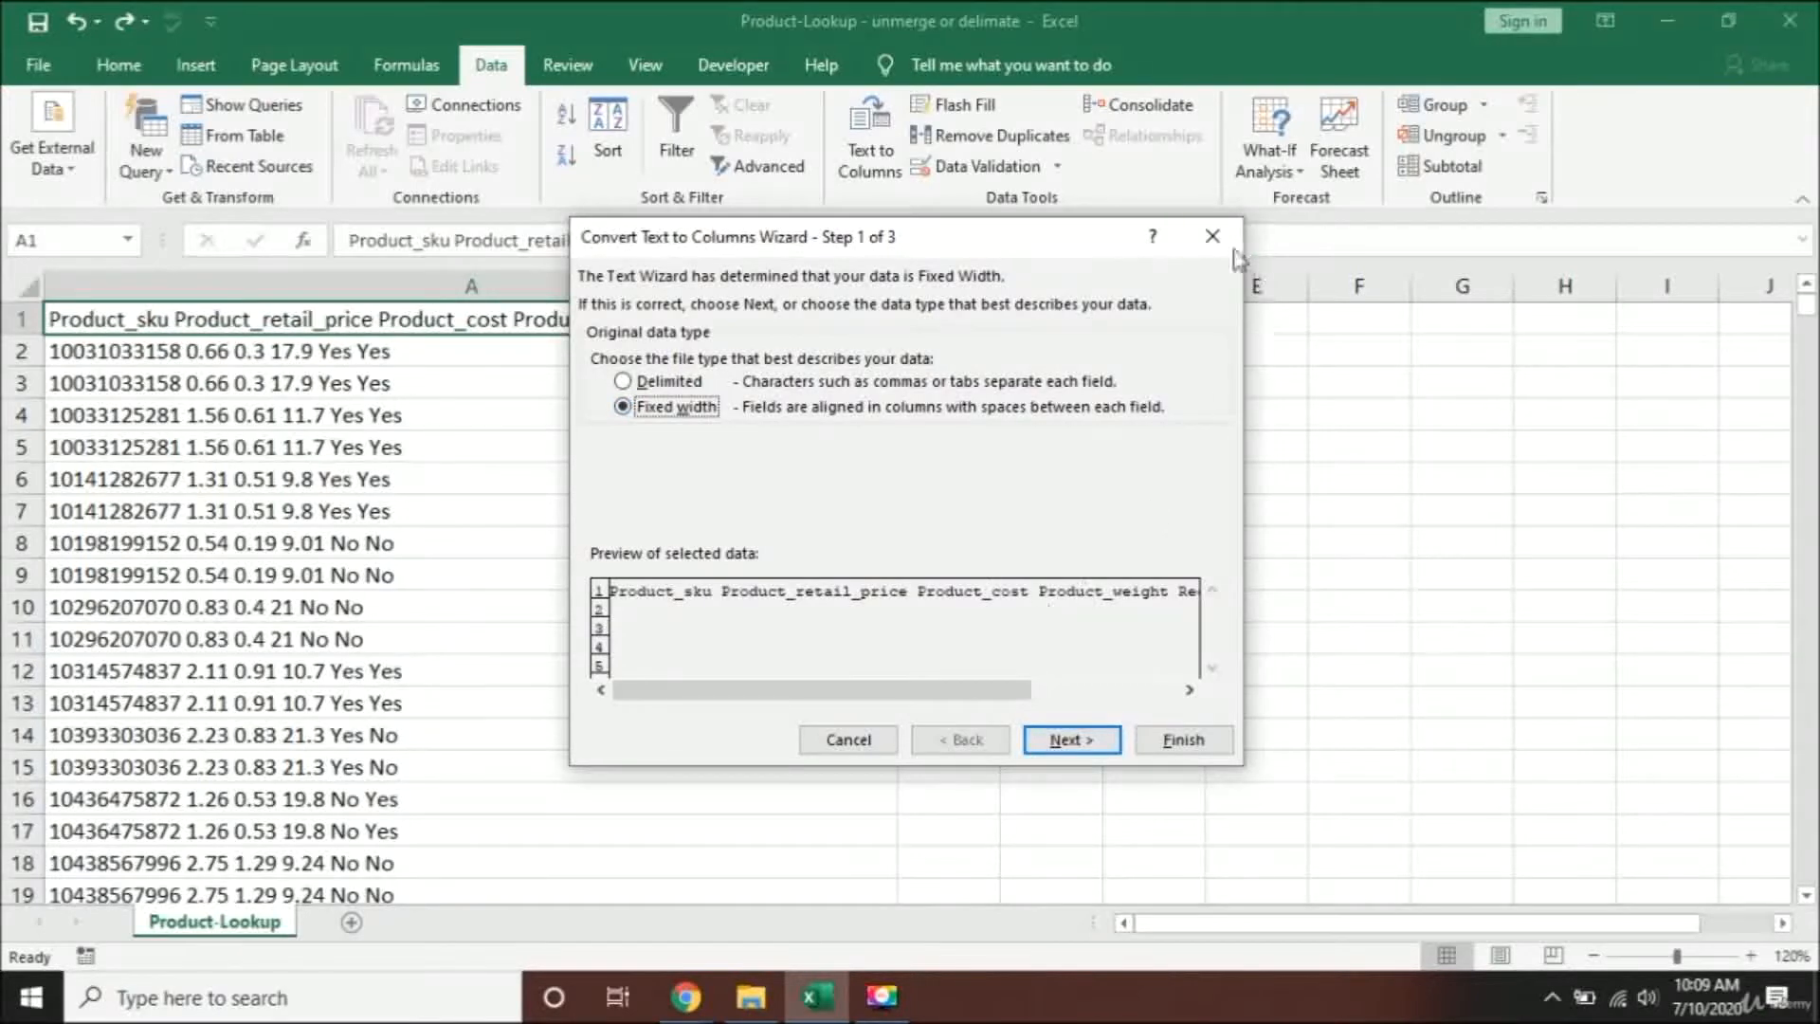
{"action": "left_click", "coordinate": [1213, 236]}
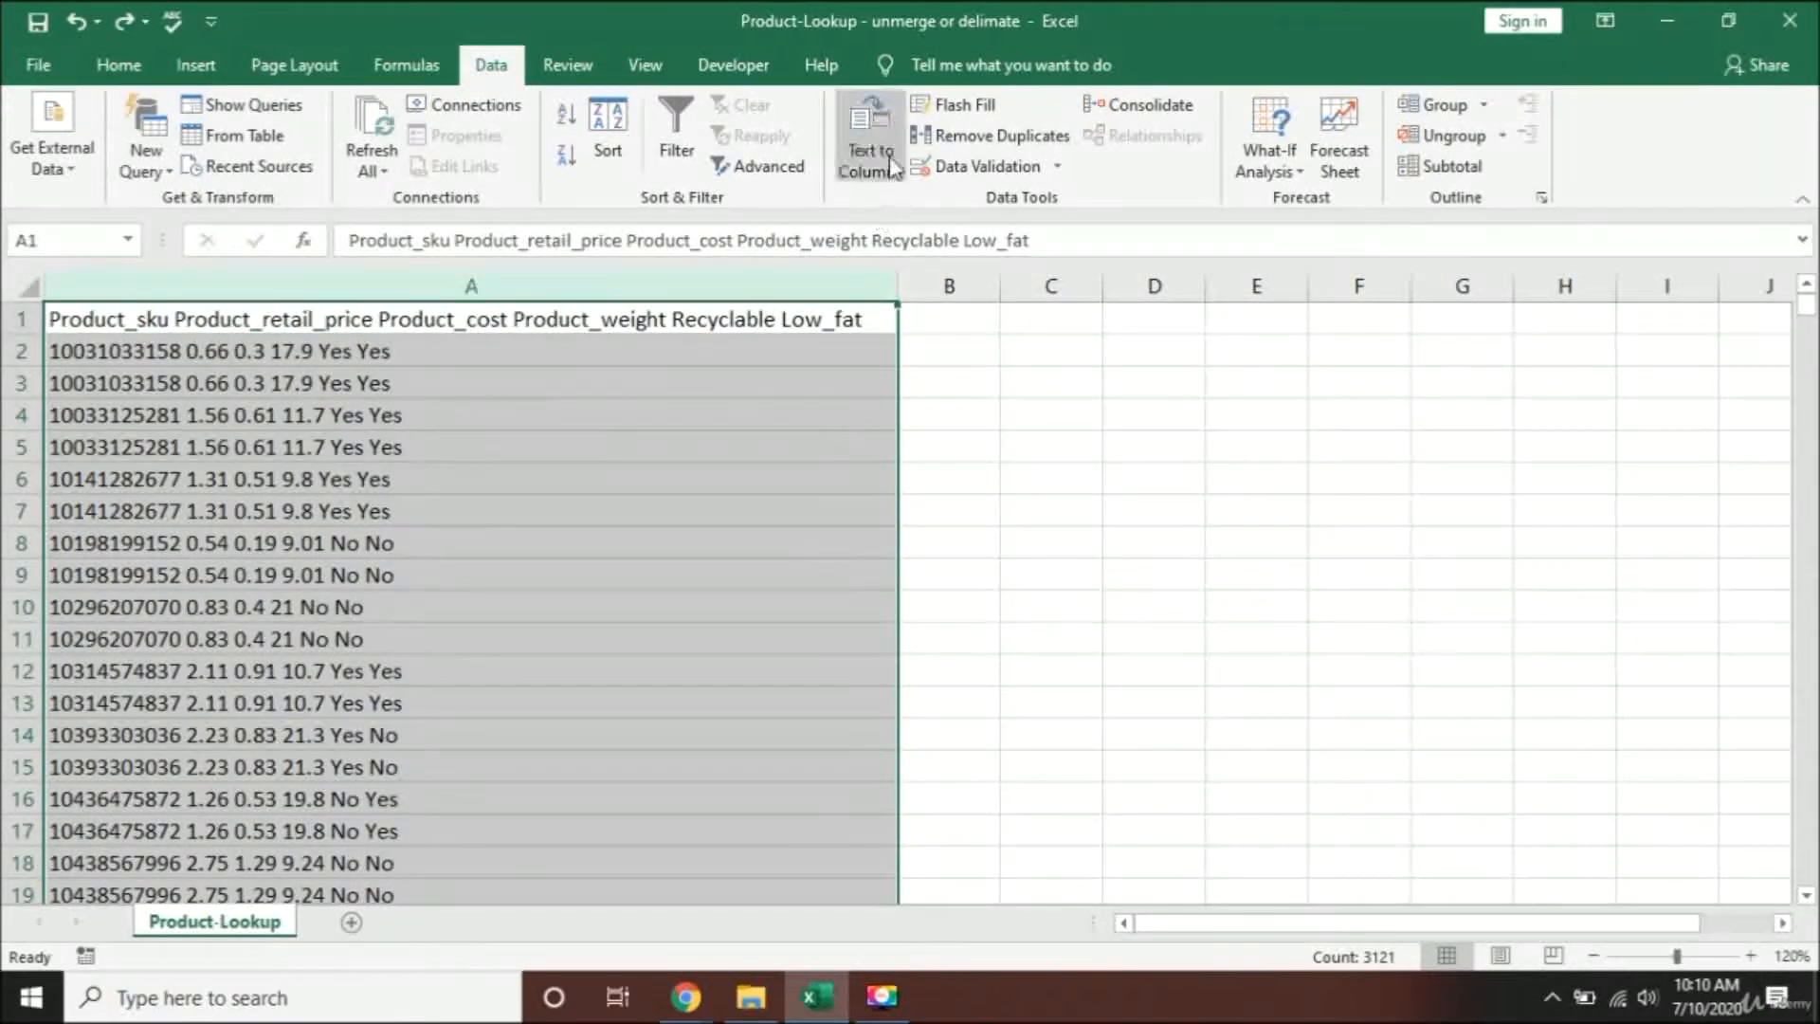
- Start a Text to Columns conversion of the whole column A with the data type Delimited
{"action": "left_click", "coordinate": [889, 128]}
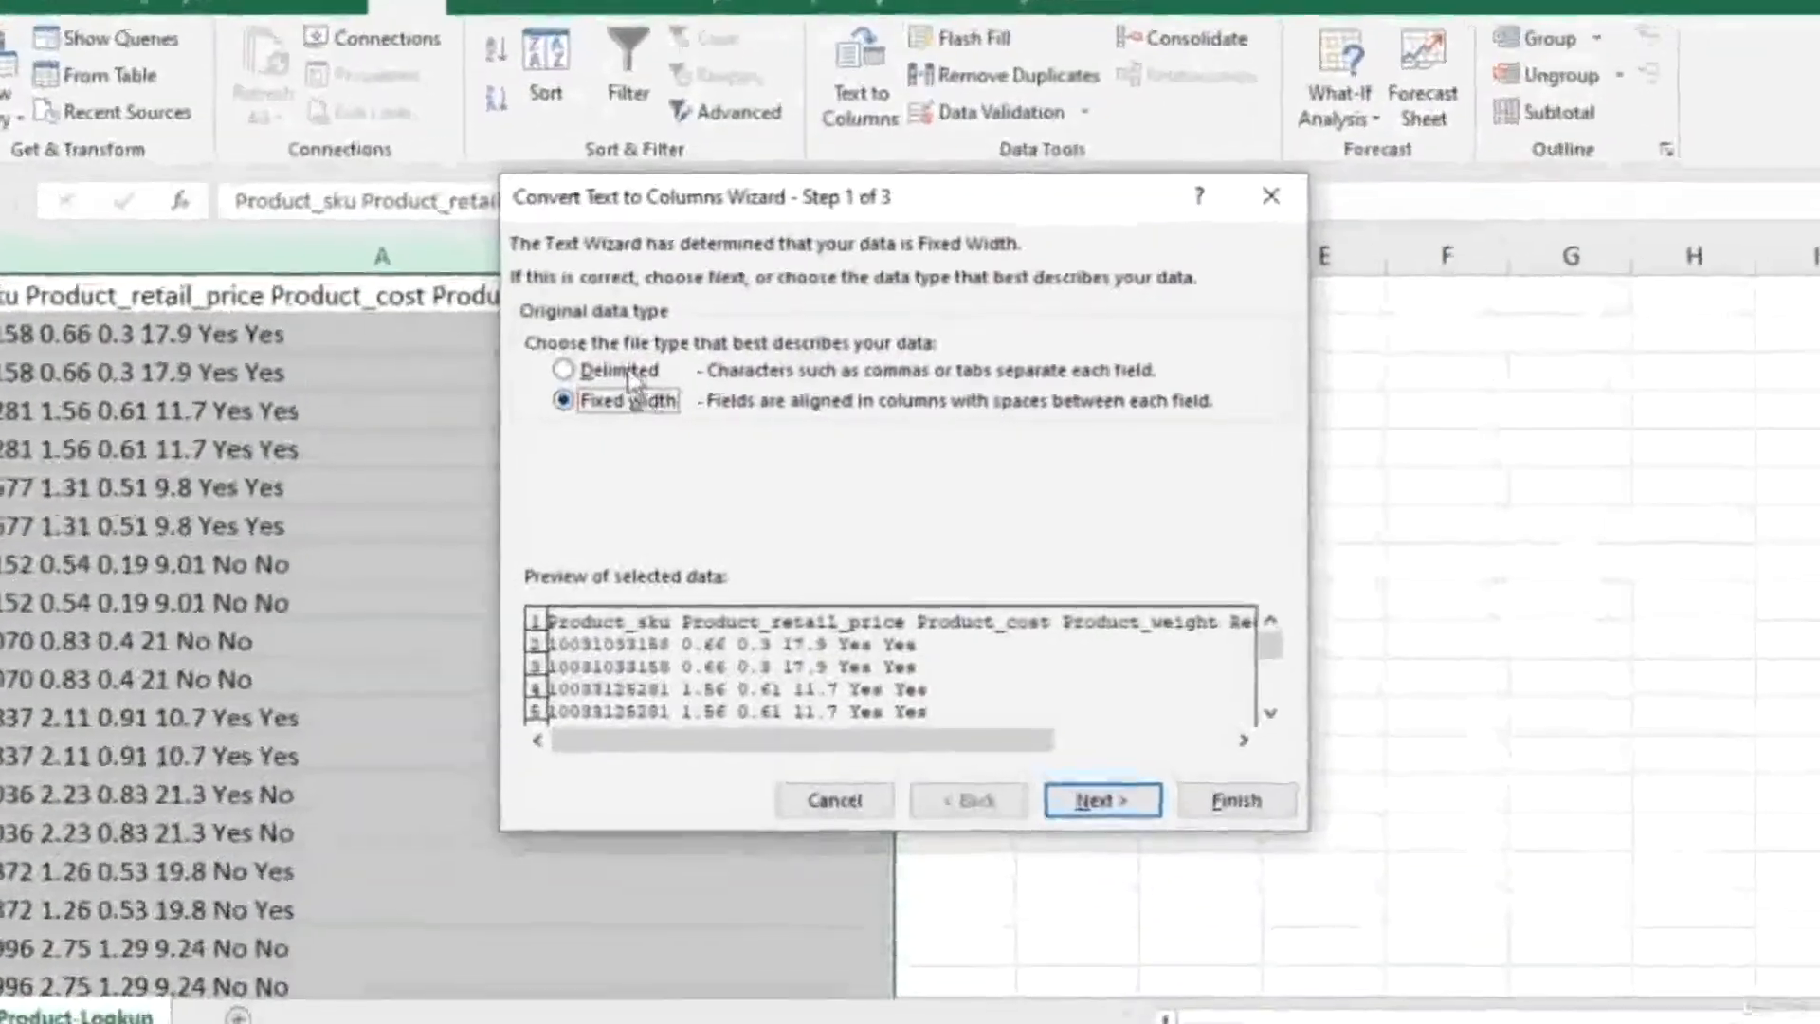
{"action": "left_click", "coordinate": [626, 373]}
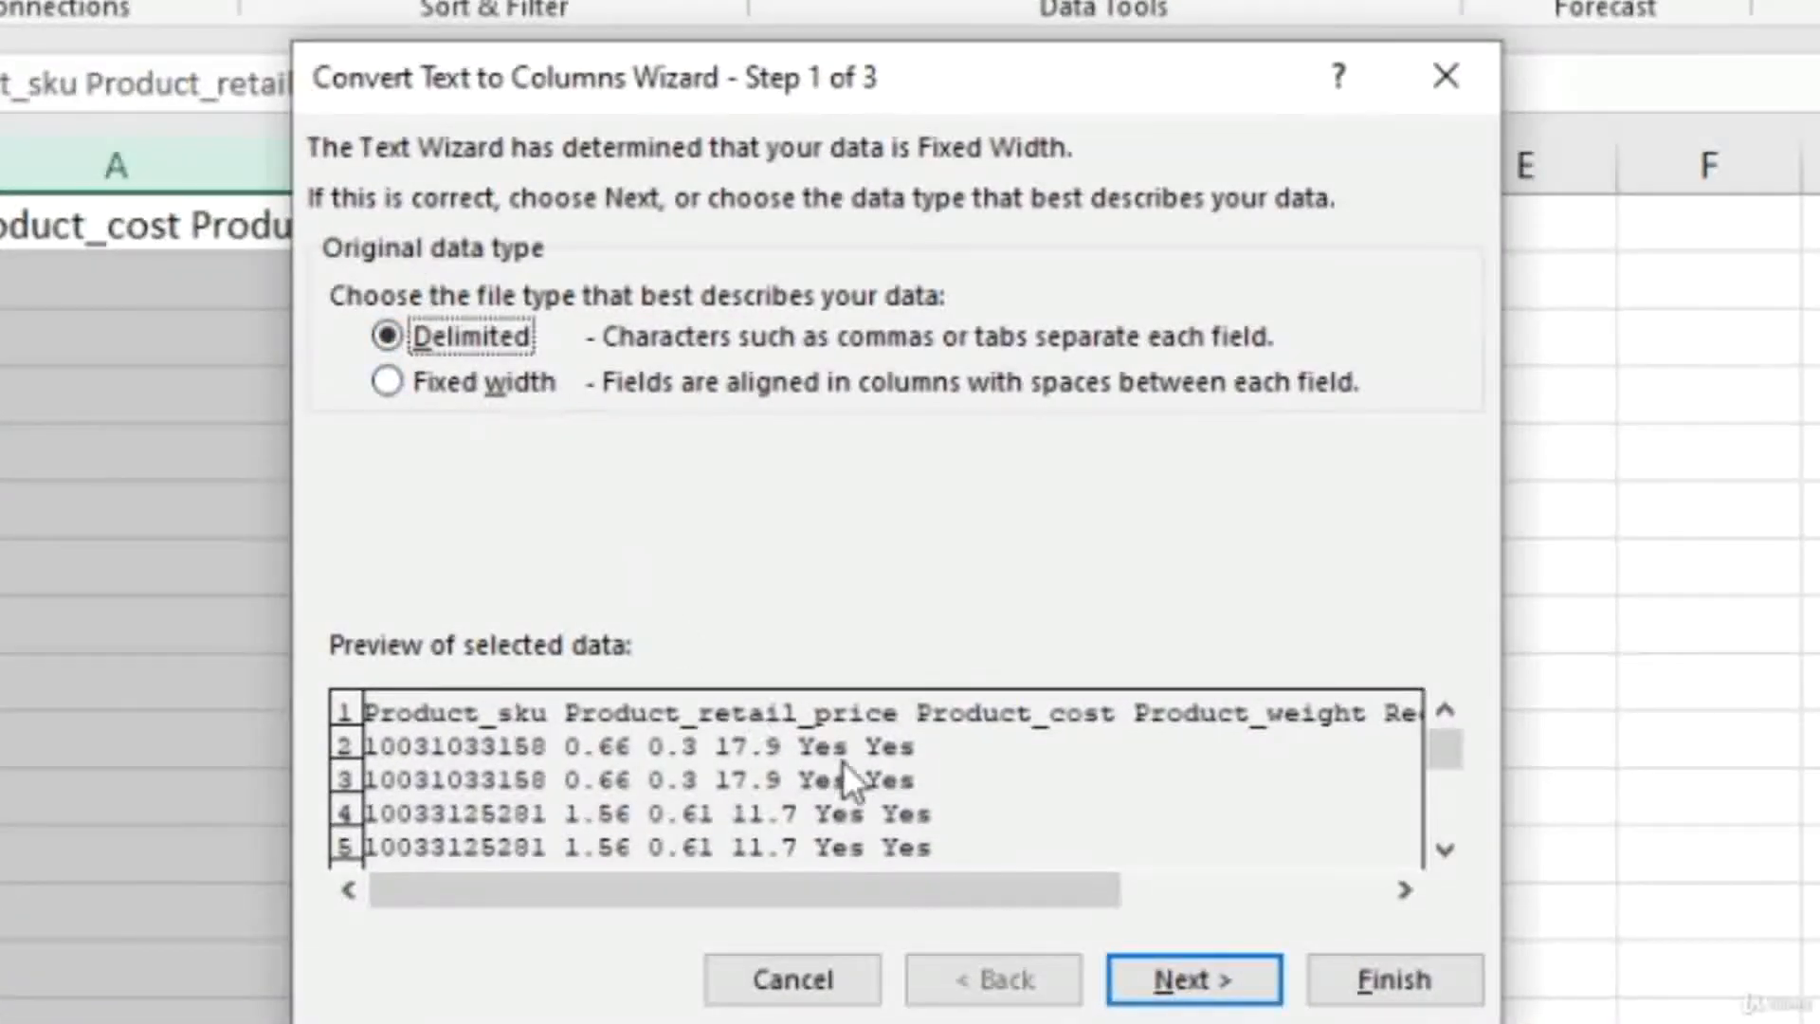
{"action": "left_click", "coordinate": [1161, 978]}
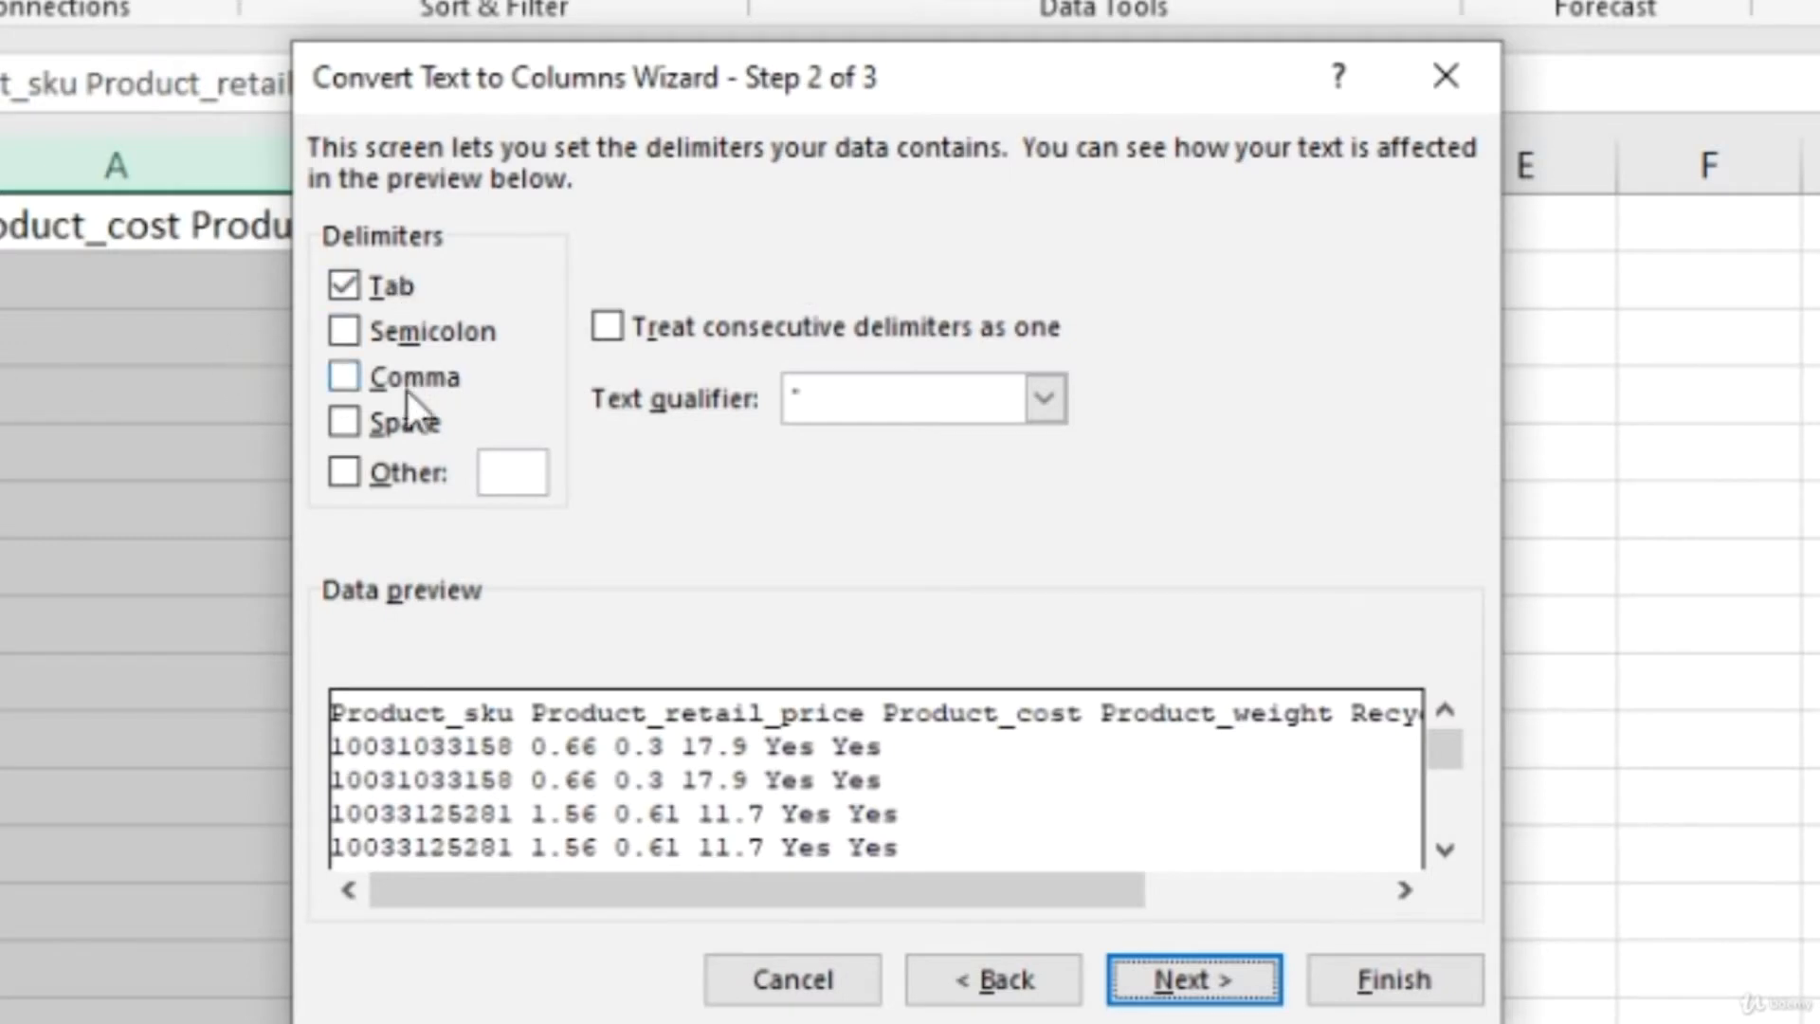
{"action": "left_click", "coordinate": [347, 471]}
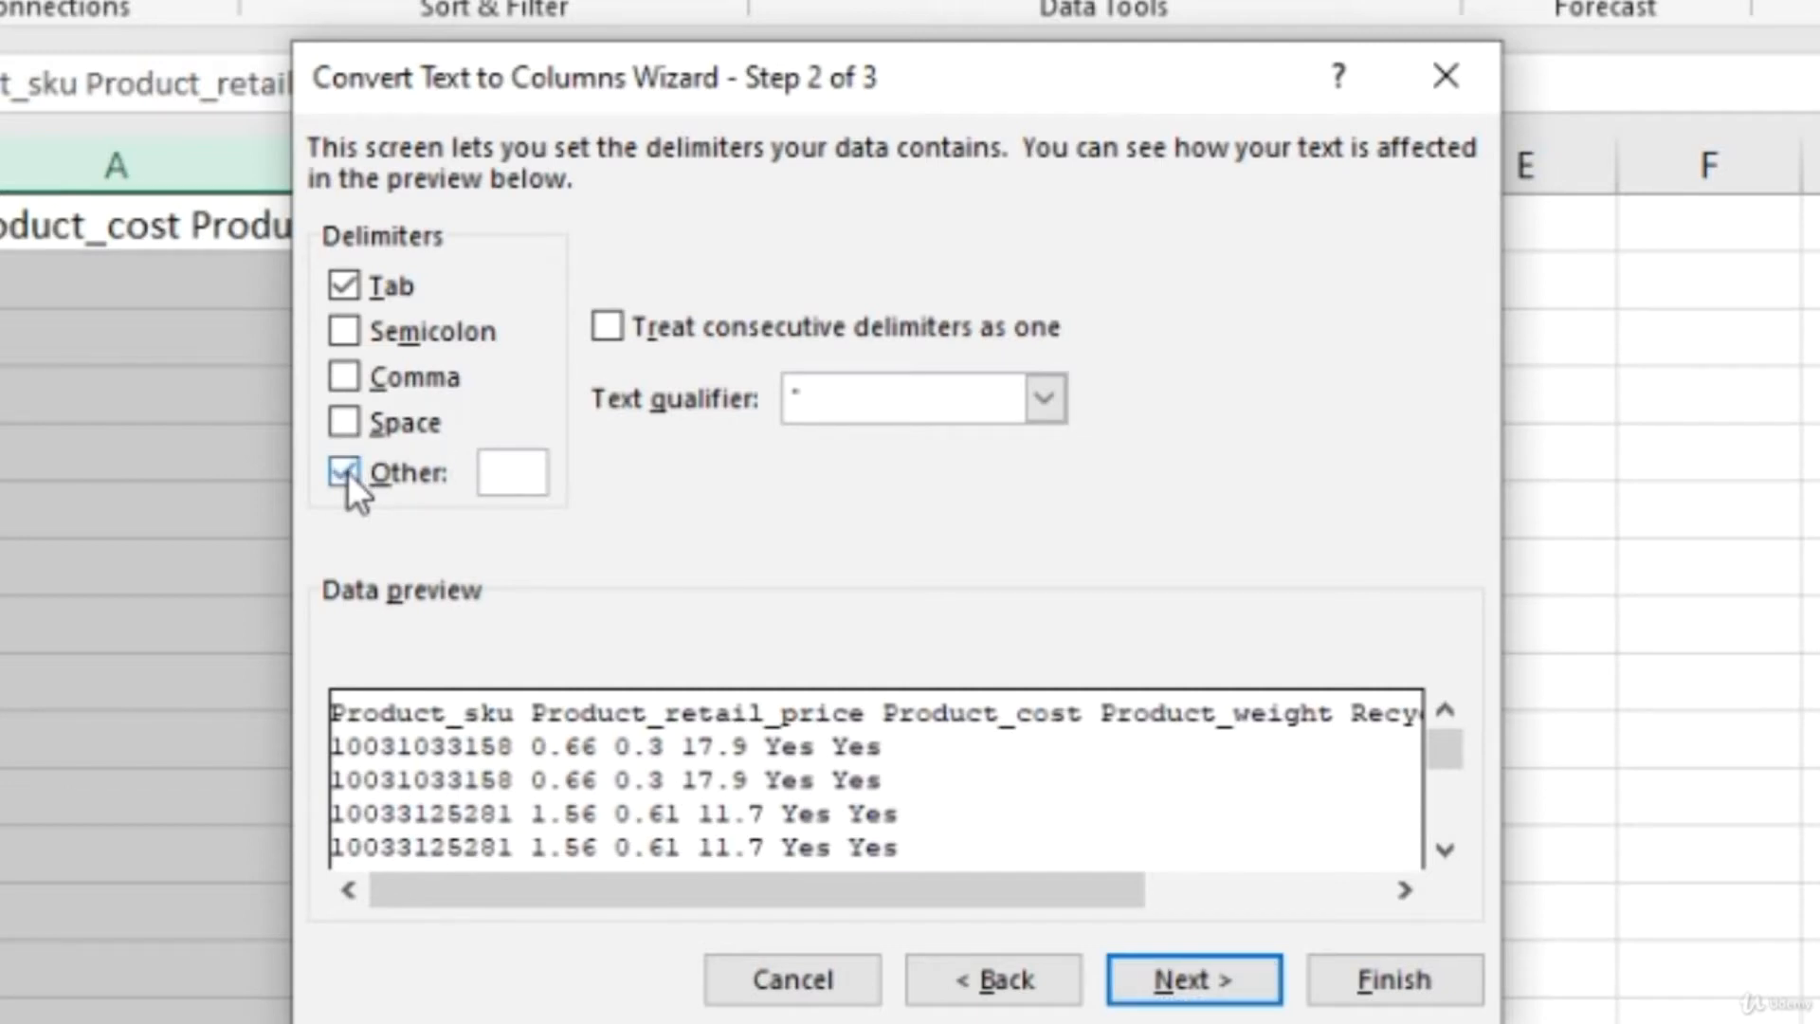
{"action": "type", "text": "/"}
{"action": "key", "text": "BackSpace"}
{"action": "key", "text": "shift+Tab"}
{"action": "left_click", "coordinate": [347, 470]}
- Add Space as a delimiter alongside Tab and finish splitting column A into separate columns starting at $A$1
{"action": "left_click", "coordinate": [345, 423]}
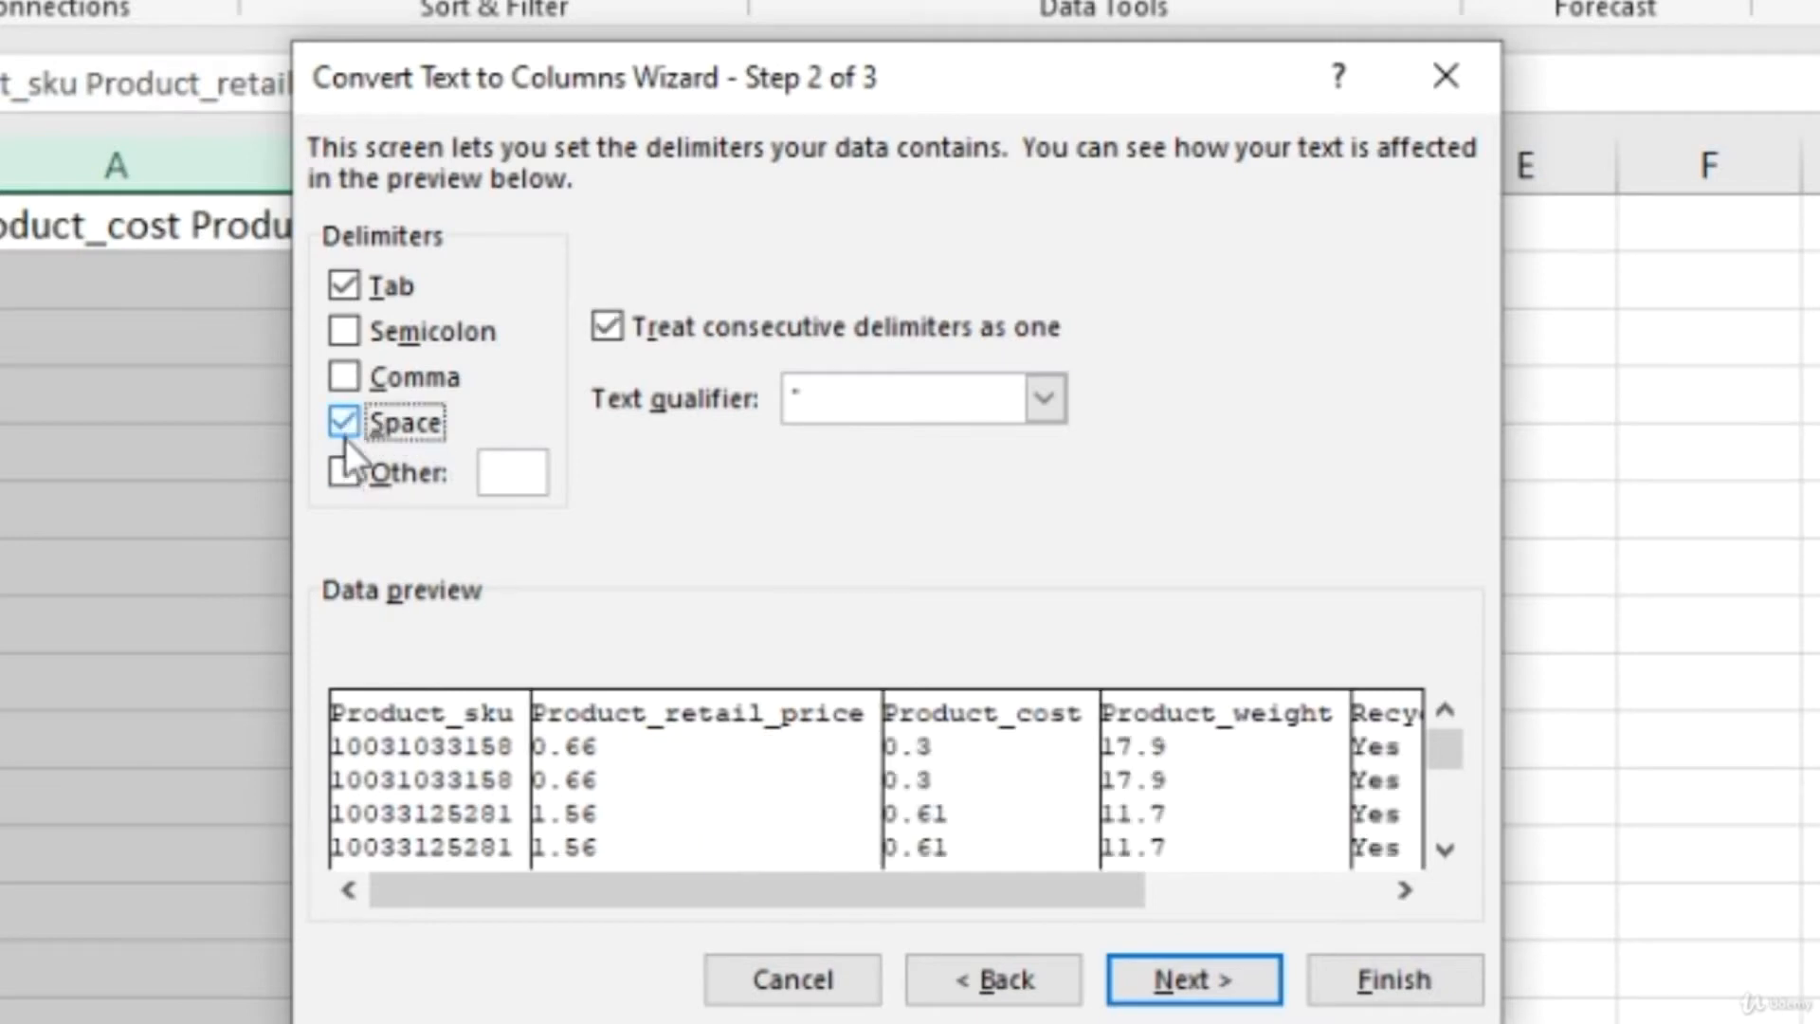
{"action": "left_click", "coordinate": [347, 422]}
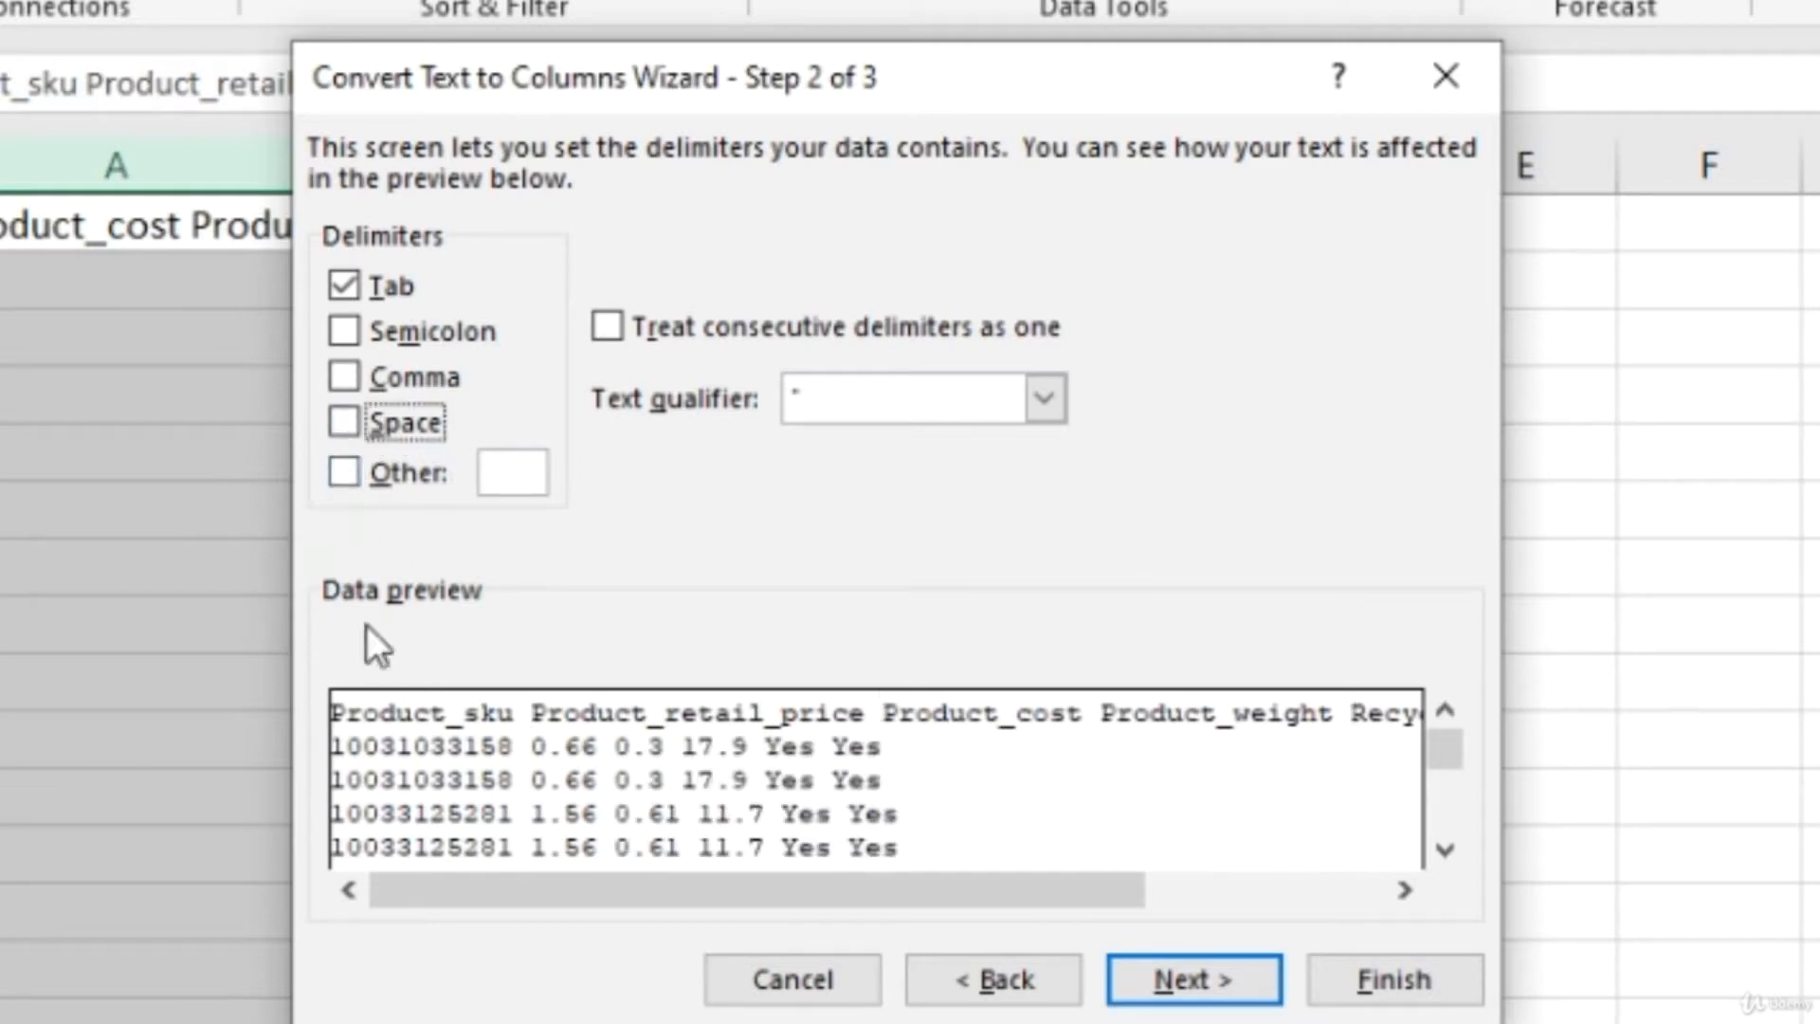
{"action": "left_click", "coordinate": [341, 425]}
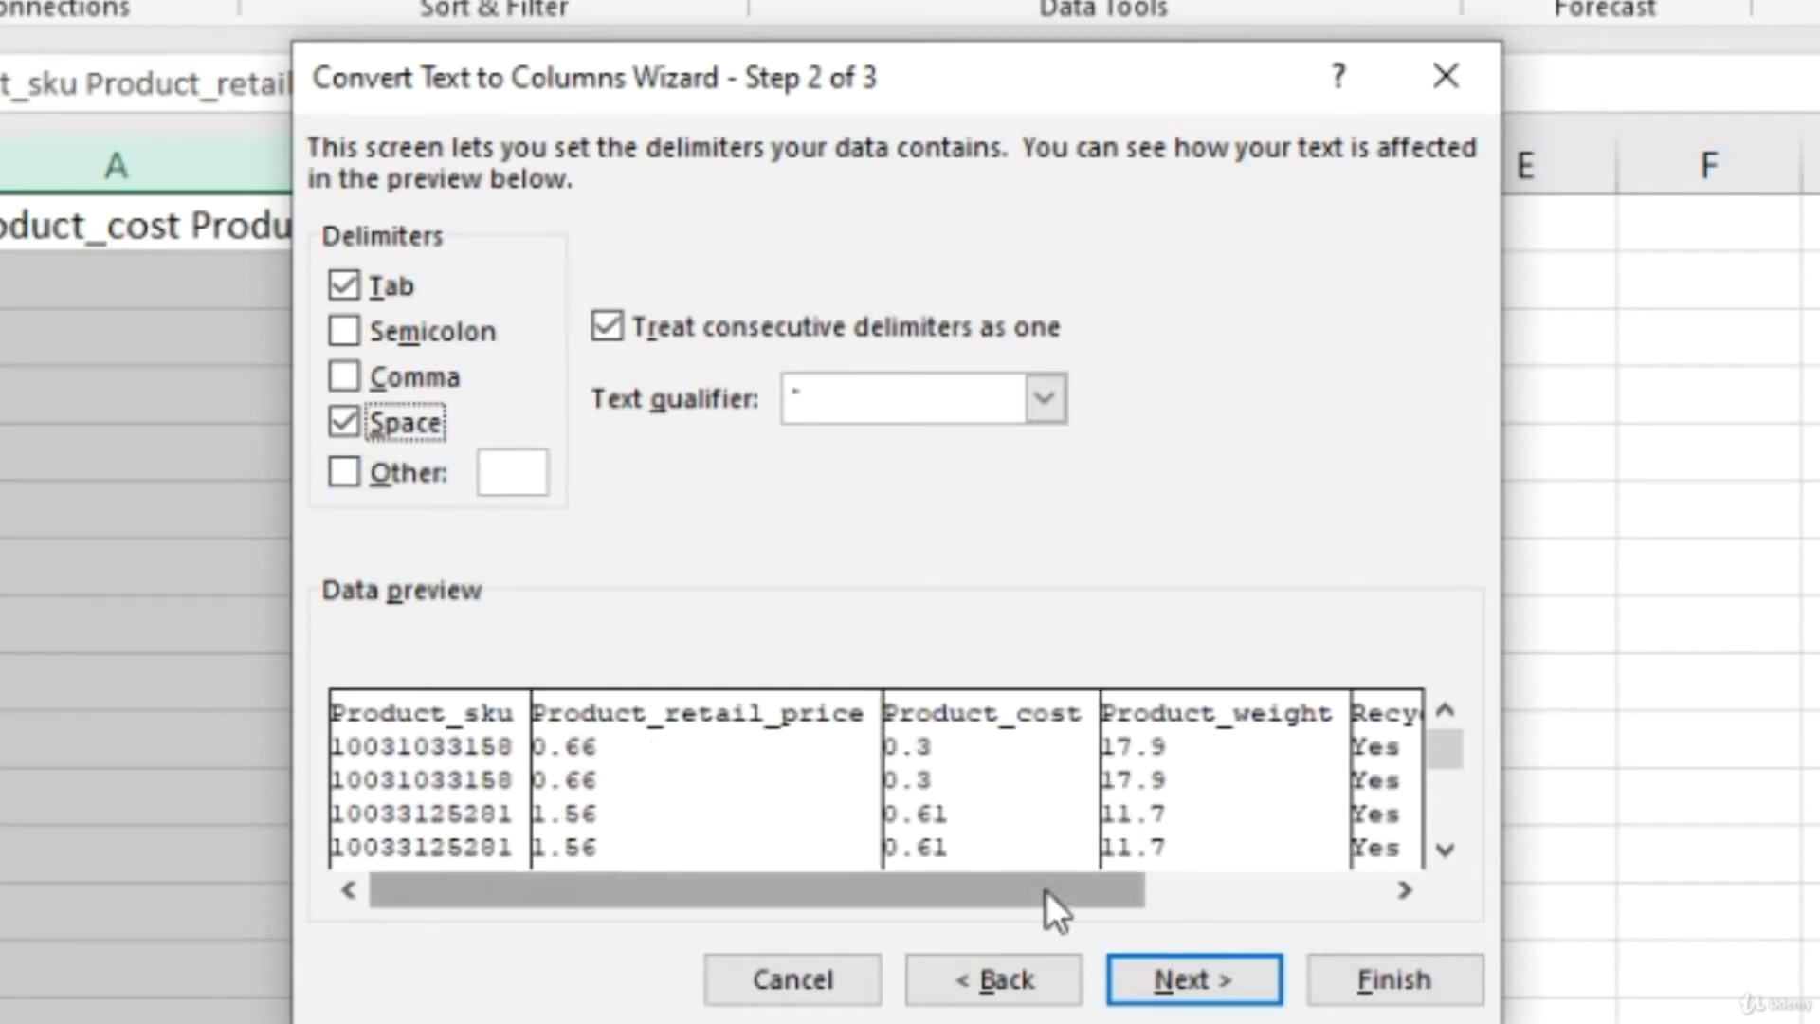
{"action": "left_click_drag", "start_coordinate": [1045, 889], "coordinate": [809, 821]}
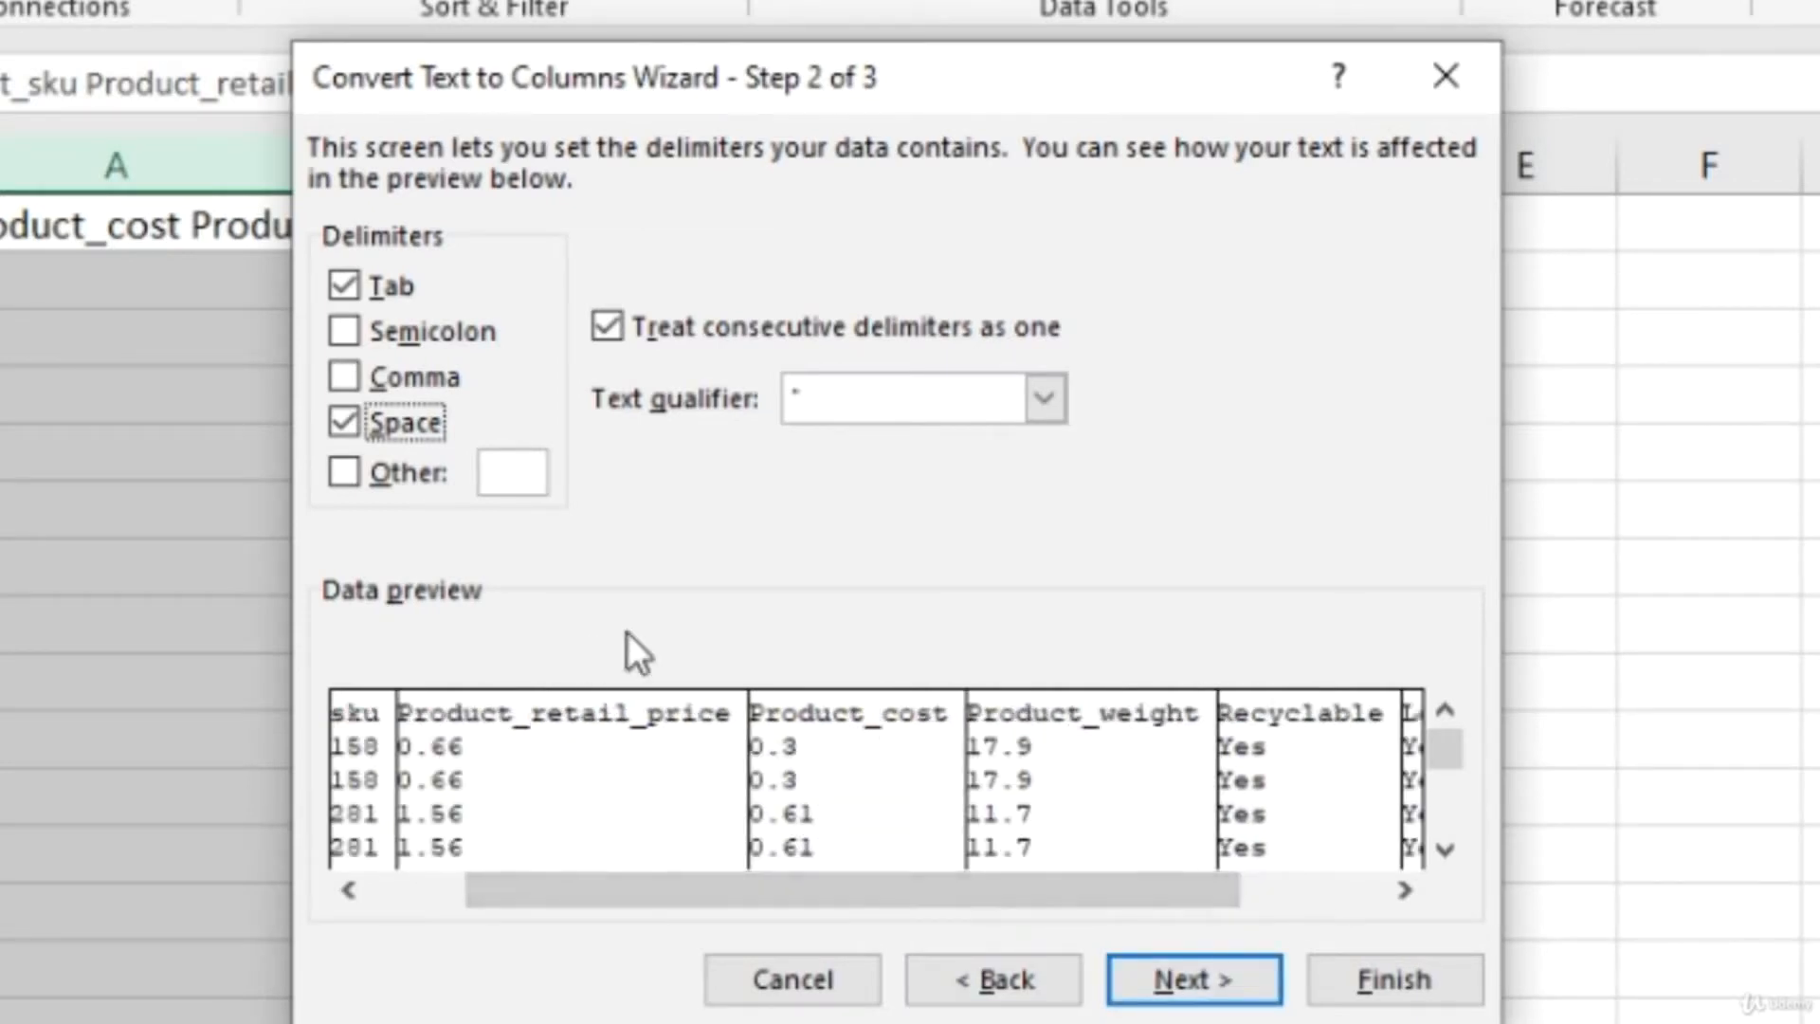
{"action": "left_click", "coordinate": [1192, 985]}
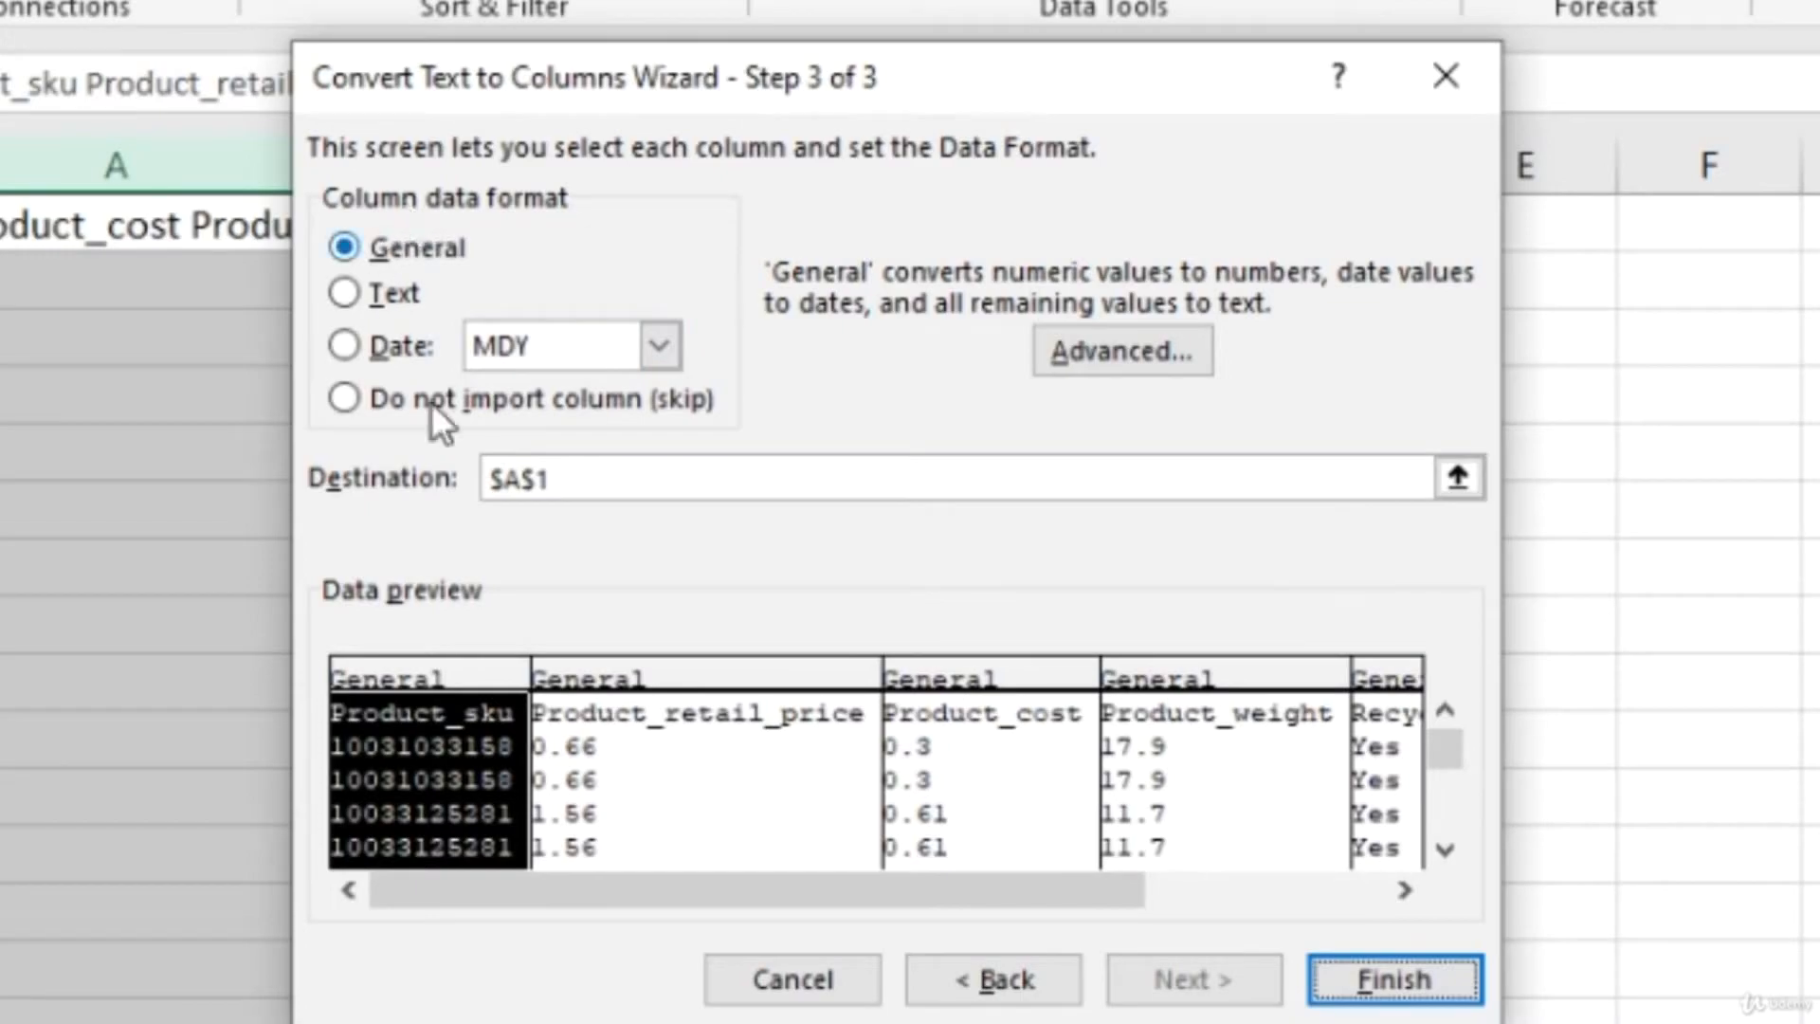
{"action": "left_click", "coordinate": [1387, 972]}
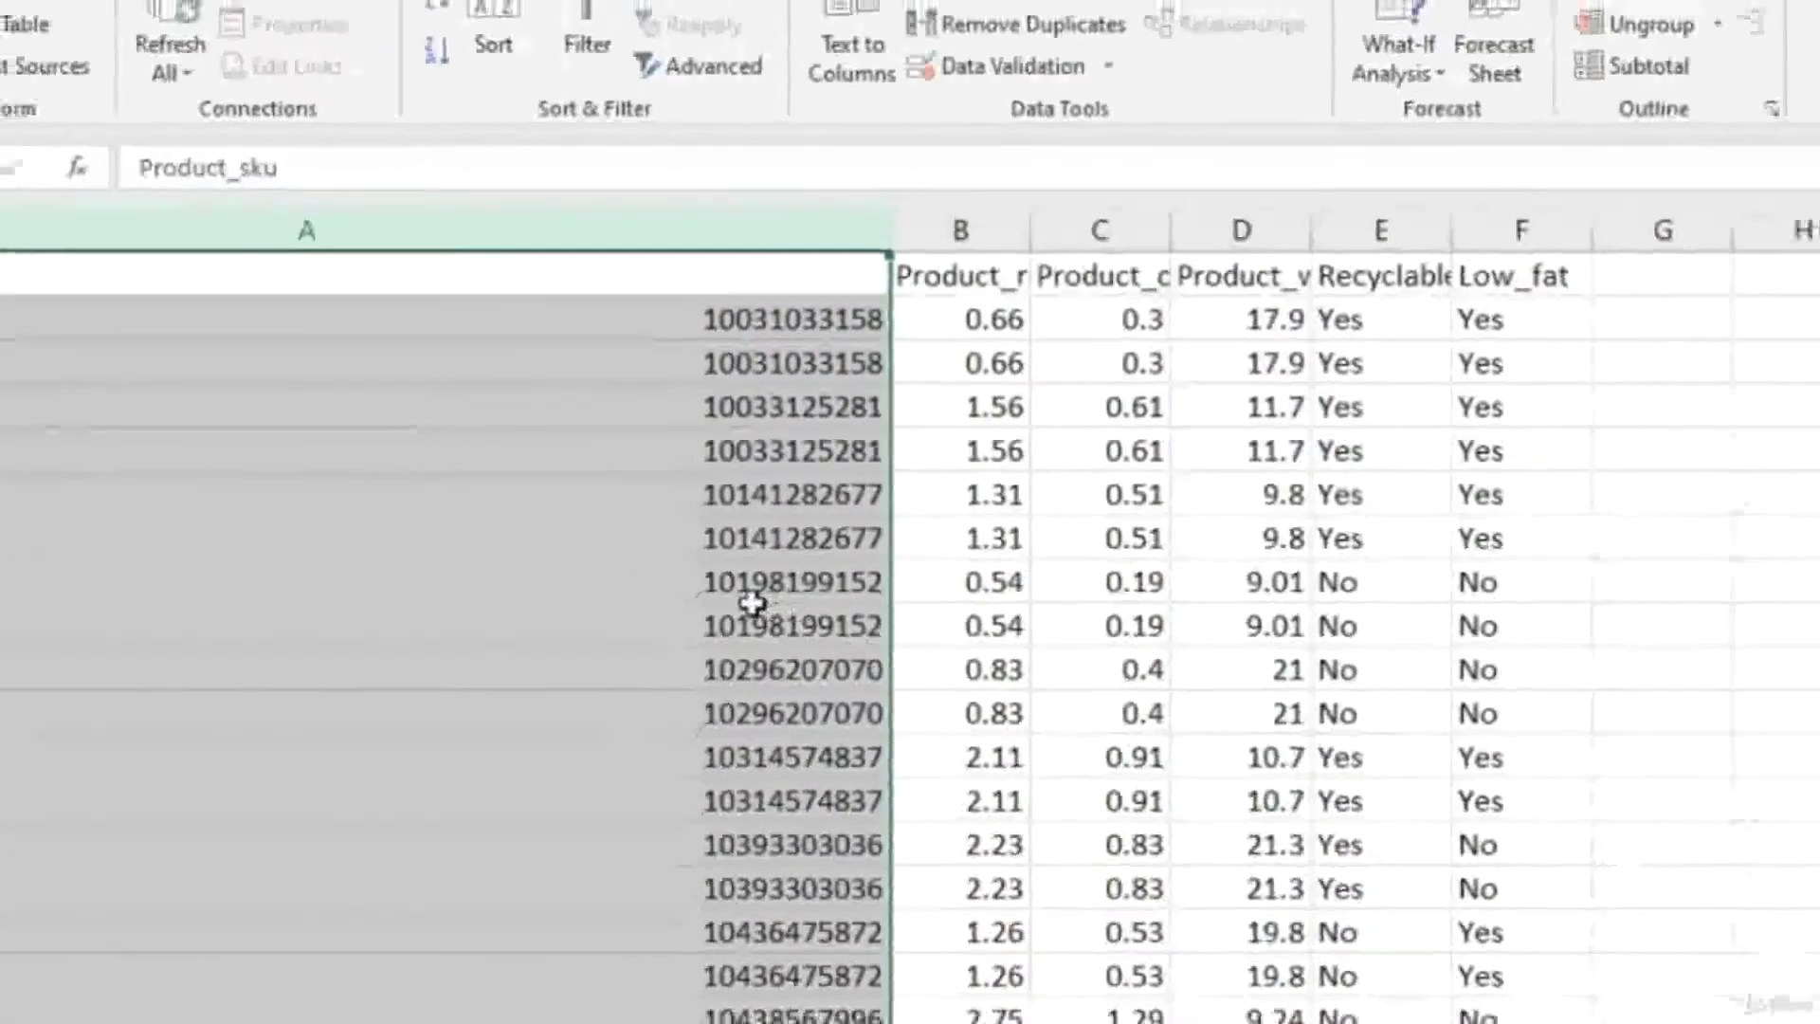
- Check the split product rows and autofit the width of all columns in the sheet
{"action": "left_click", "coordinate": [751, 600]}
{"action": "scroll", "coordinate": [811, 612], "scroll_direction": "down", "scroll_amount": 4}
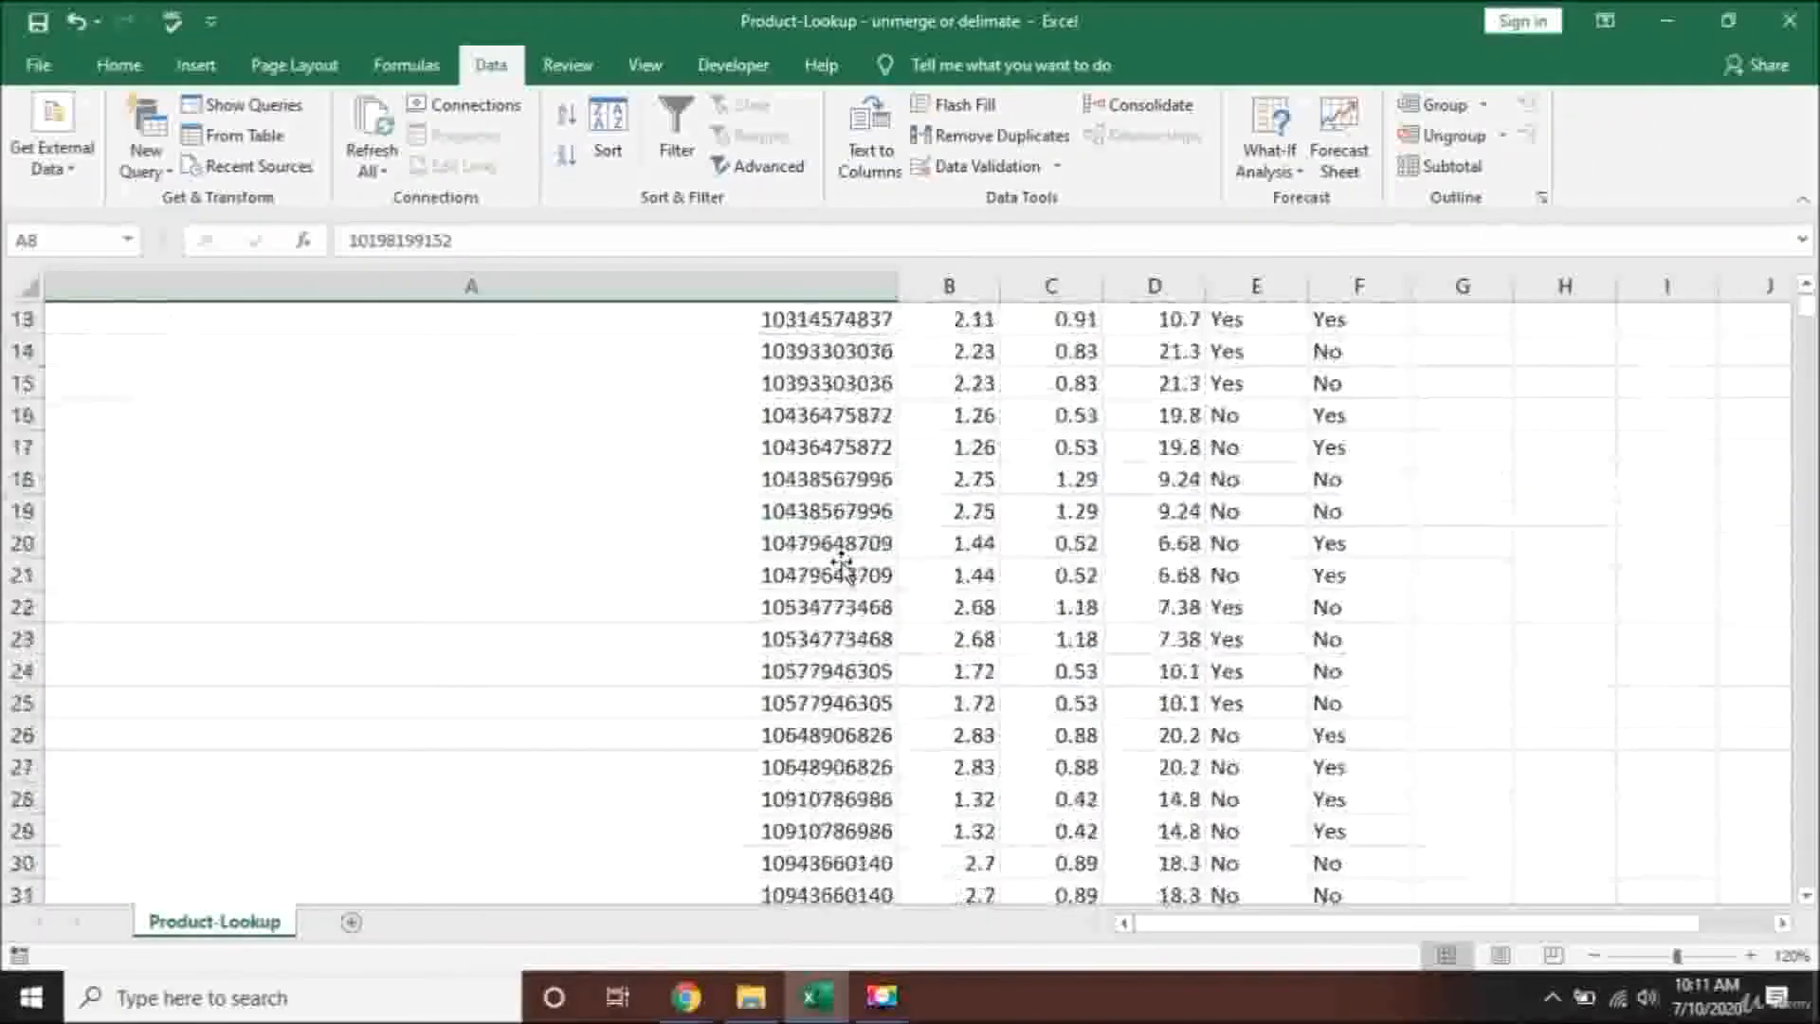
{"action": "scroll", "coordinate": [841, 564], "scroll_direction": "down", "scroll_amount": 1}
{"action": "scroll", "coordinate": [835, 569], "scroll_direction": "up", "scroll_amount": 5}
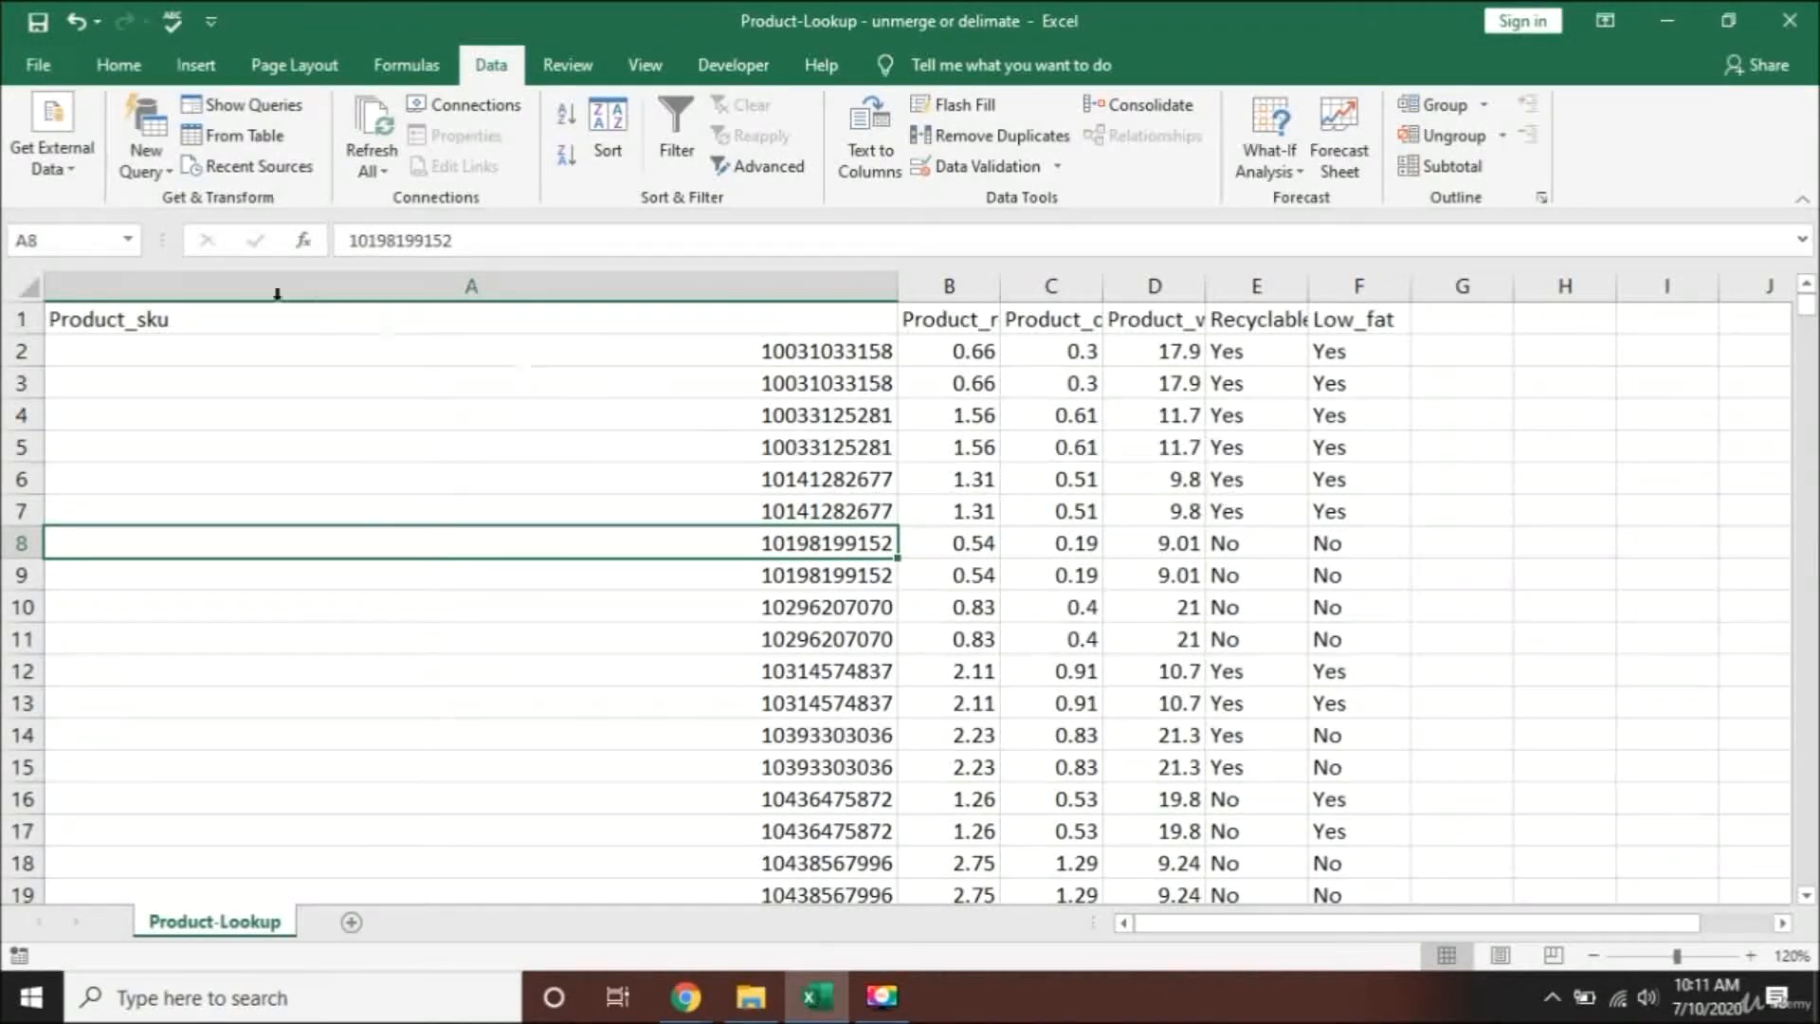
{"action": "left_click", "coordinate": [32, 286]}
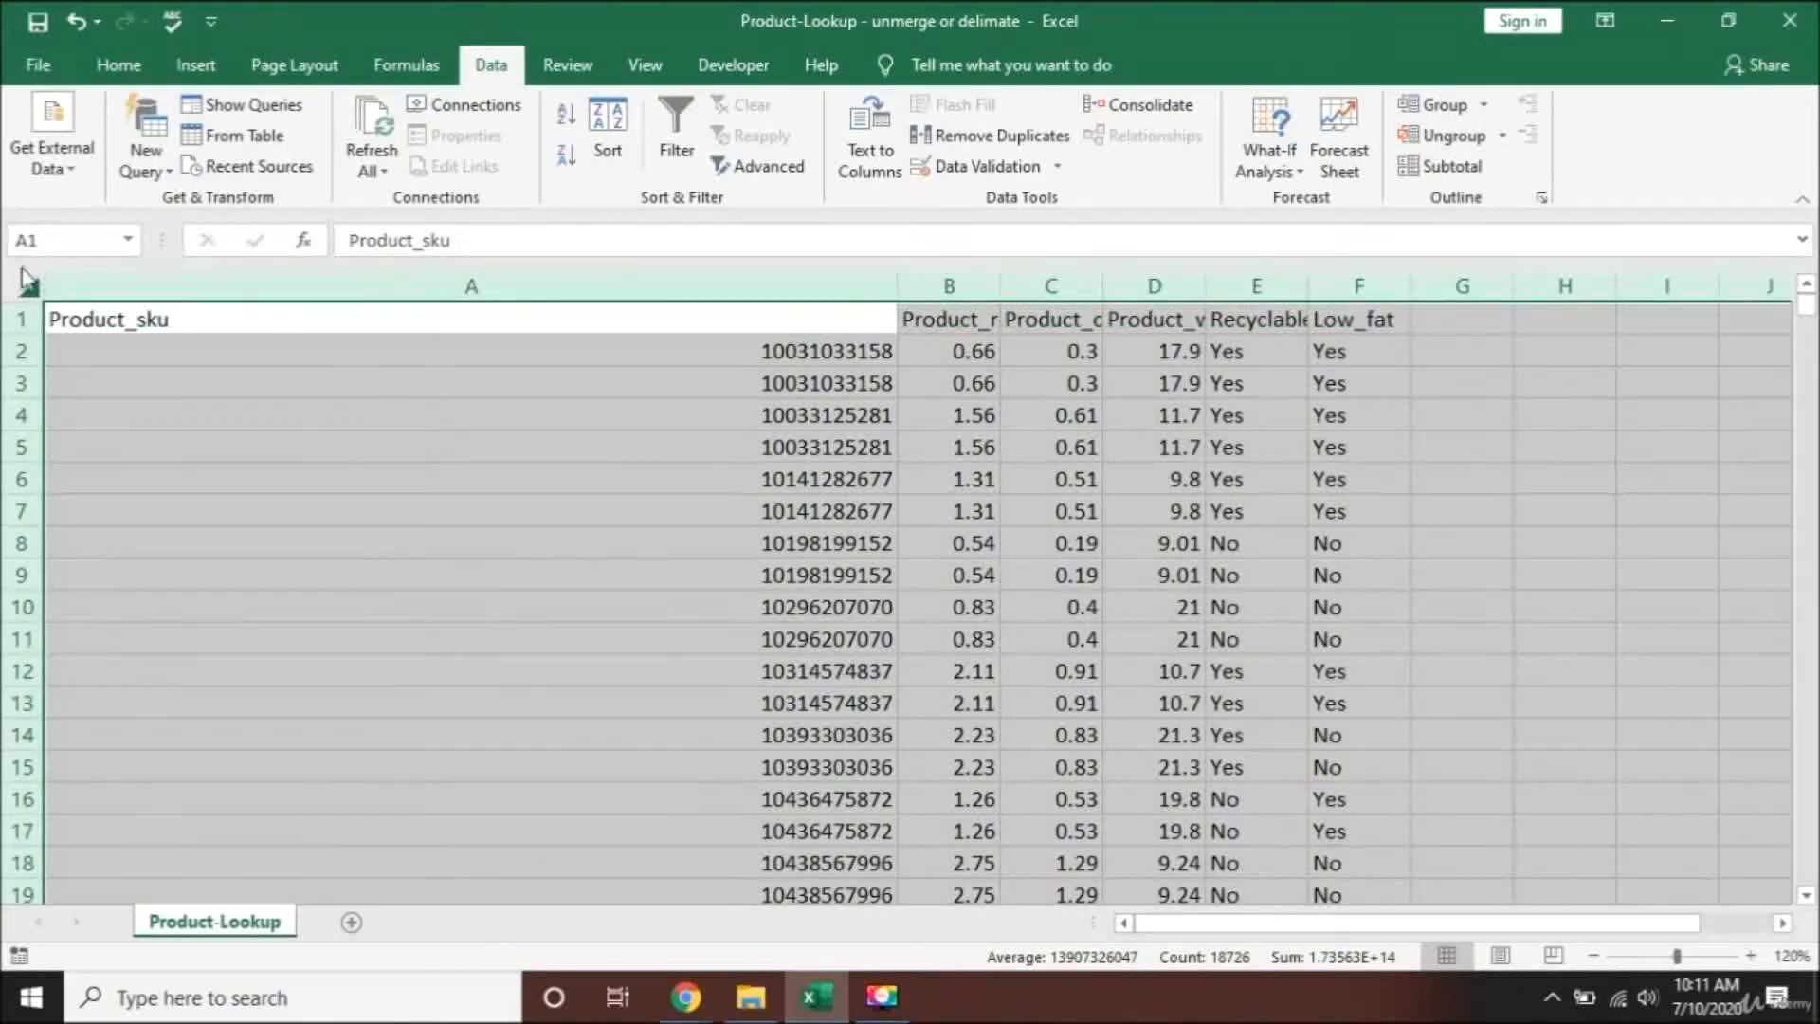
{"action": "double_click", "coordinate": [889, 286]}
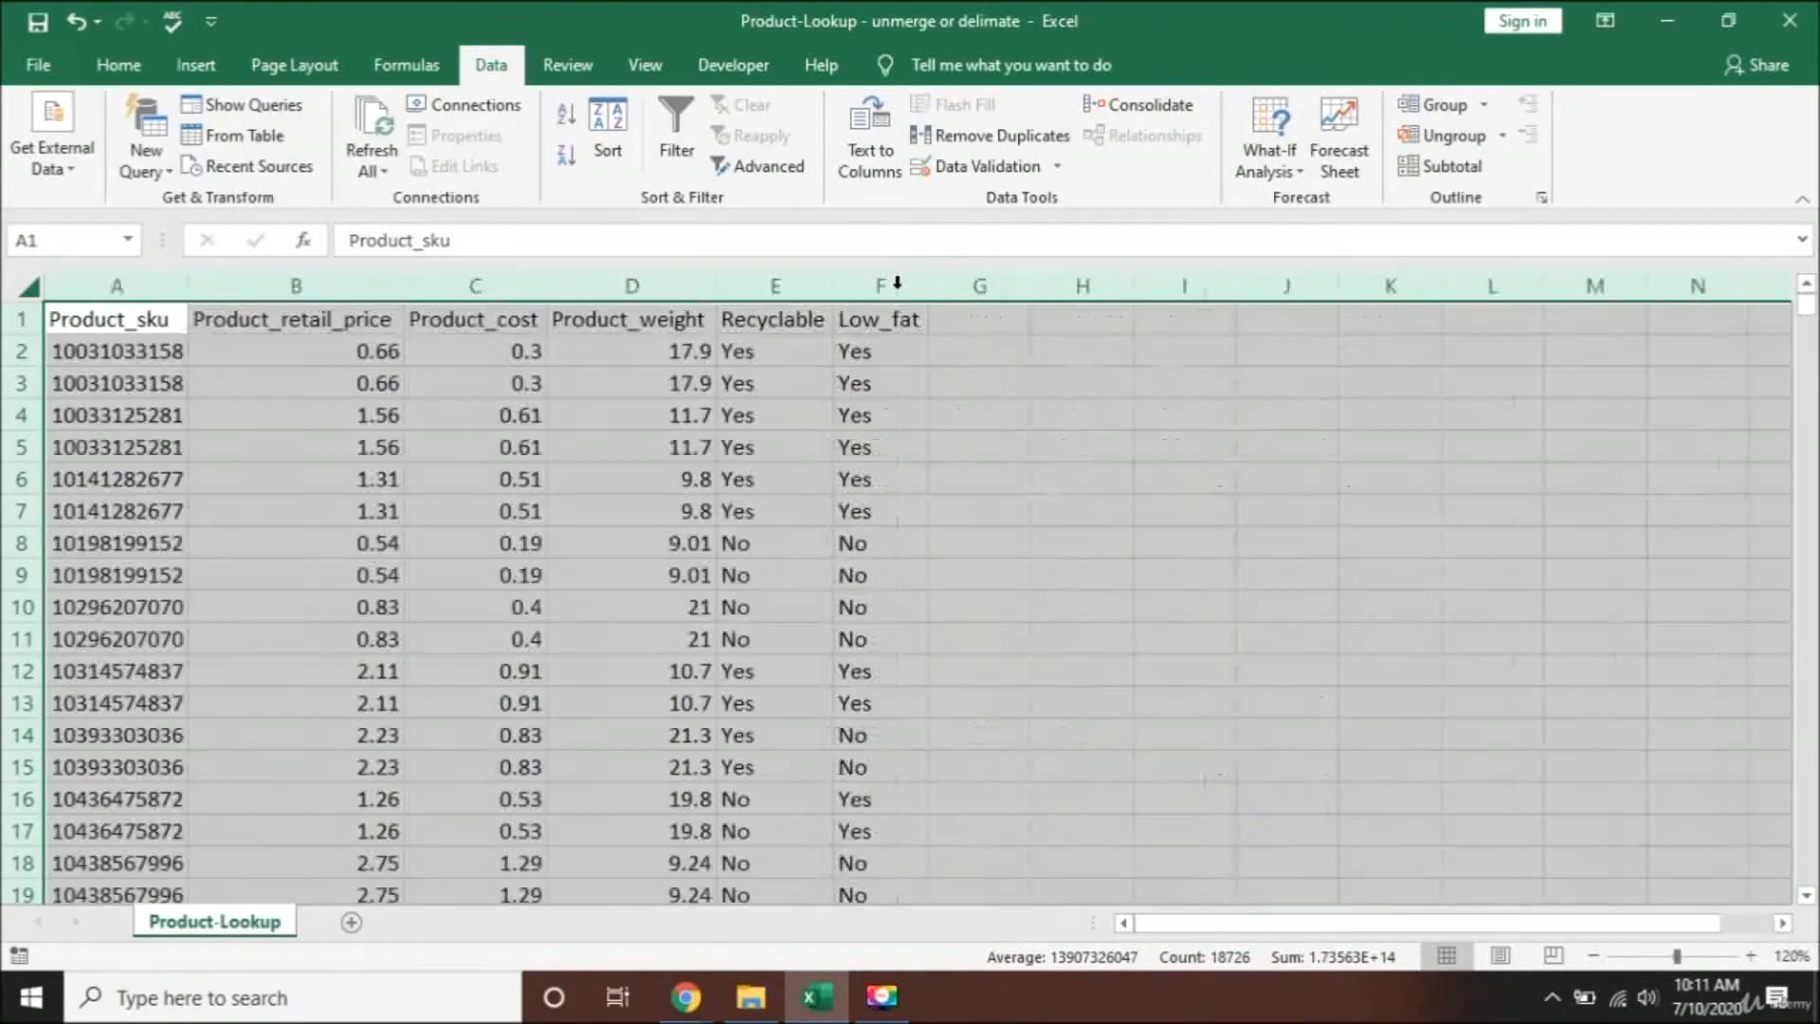
{"action": "left_click", "coordinate": [471, 441]}
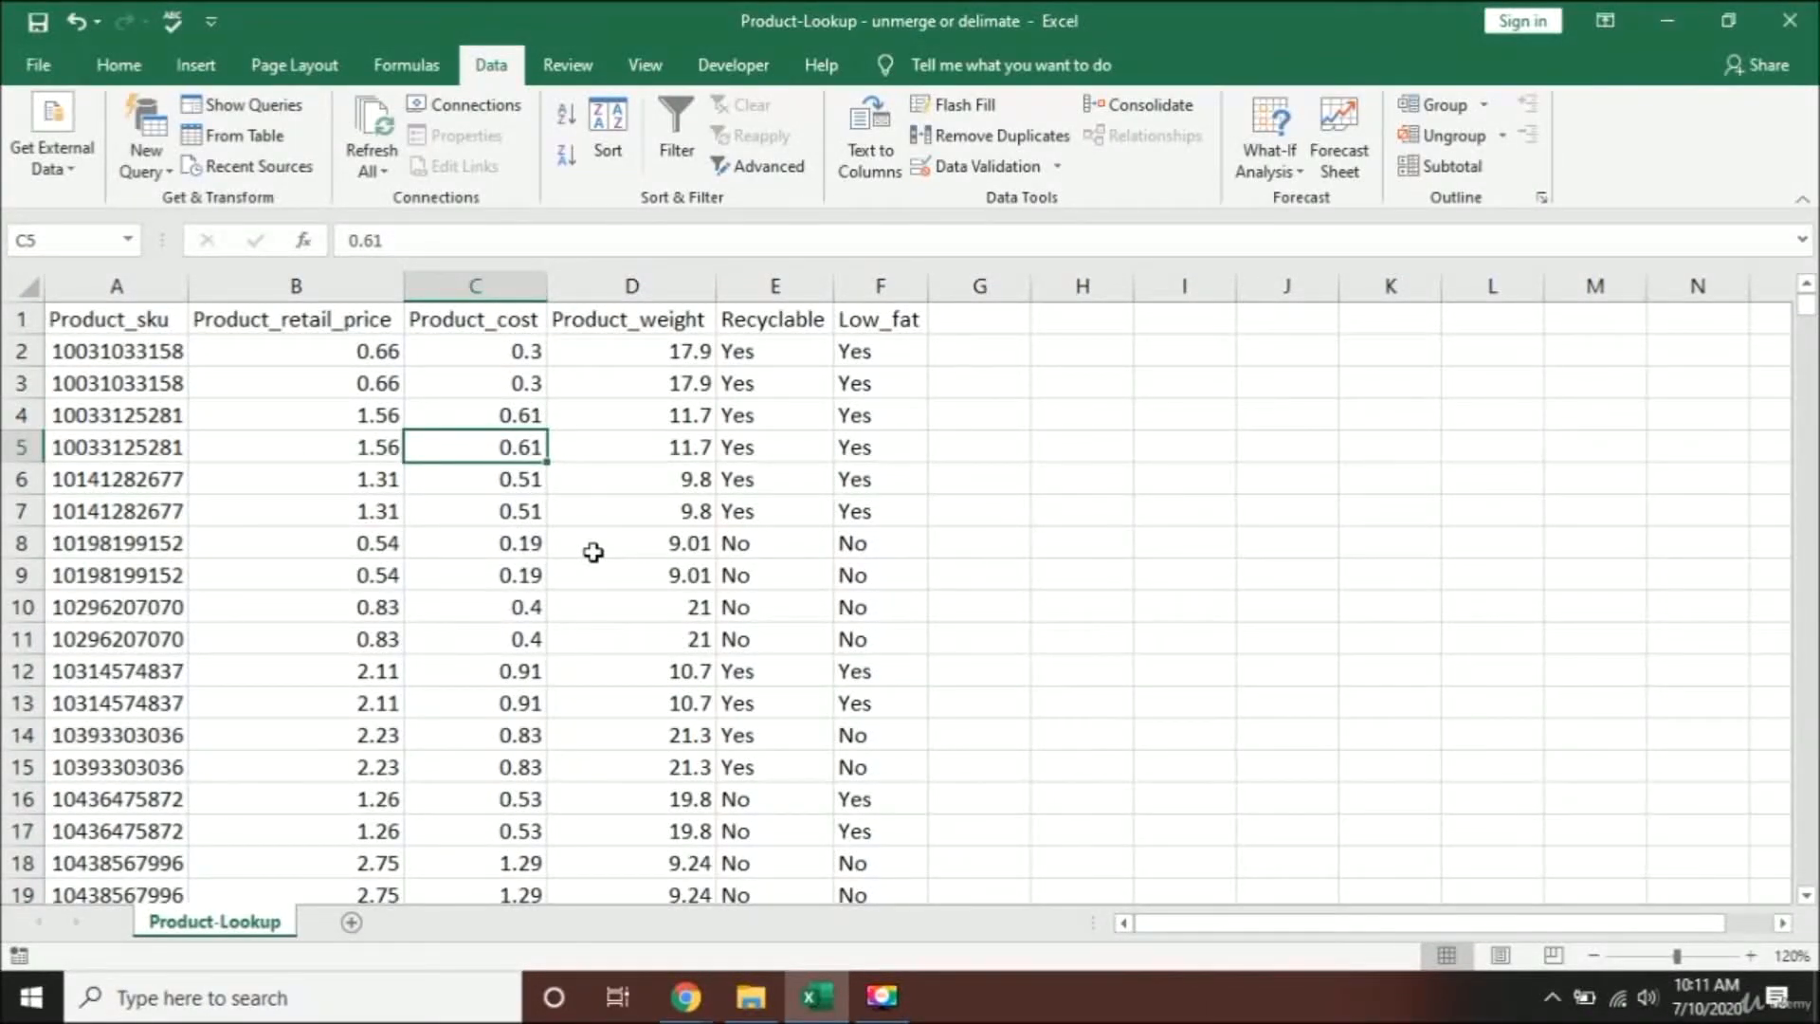
- Undo the column autofit and the delimited split so the product data is back in column A
{"action": "key", "text": "Left"}
{"action": "key", "text": "Left"}
{"action": "key", "text": "ctrl+Down"}
{"action": "key", "text": "ctrl+Up"}
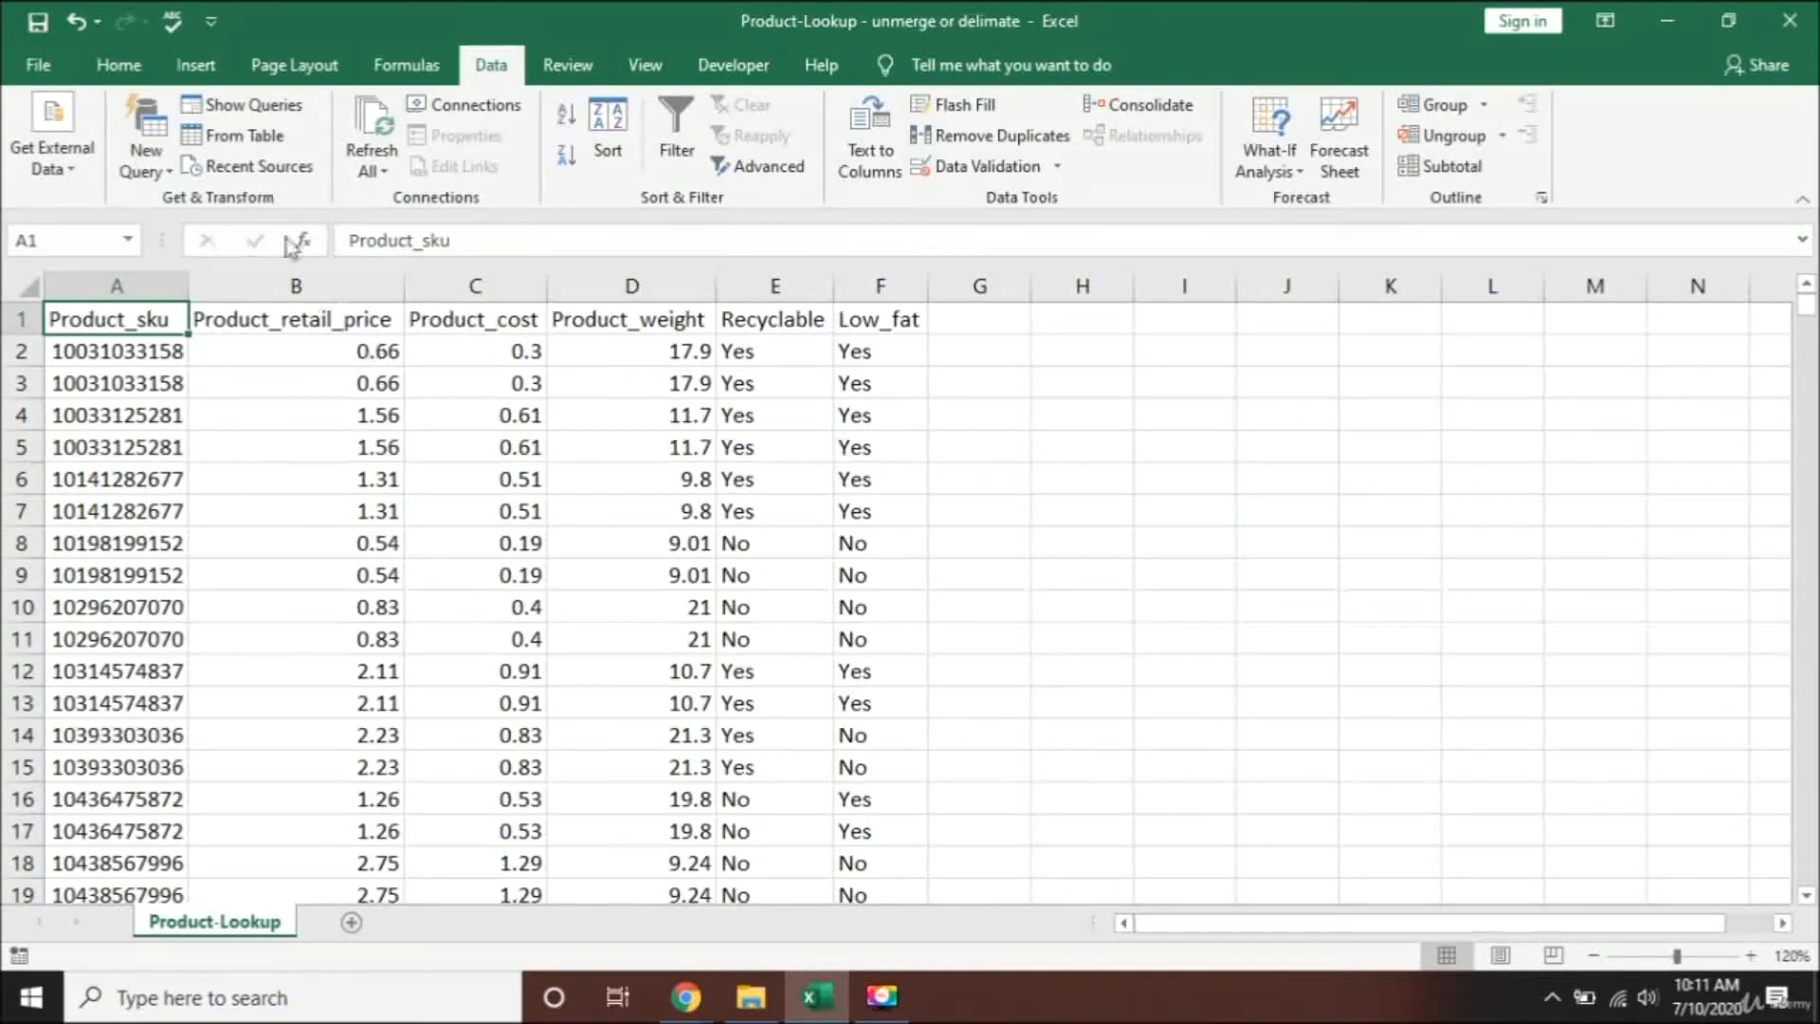
{"action": "left_click", "coordinate": [76, 21]}
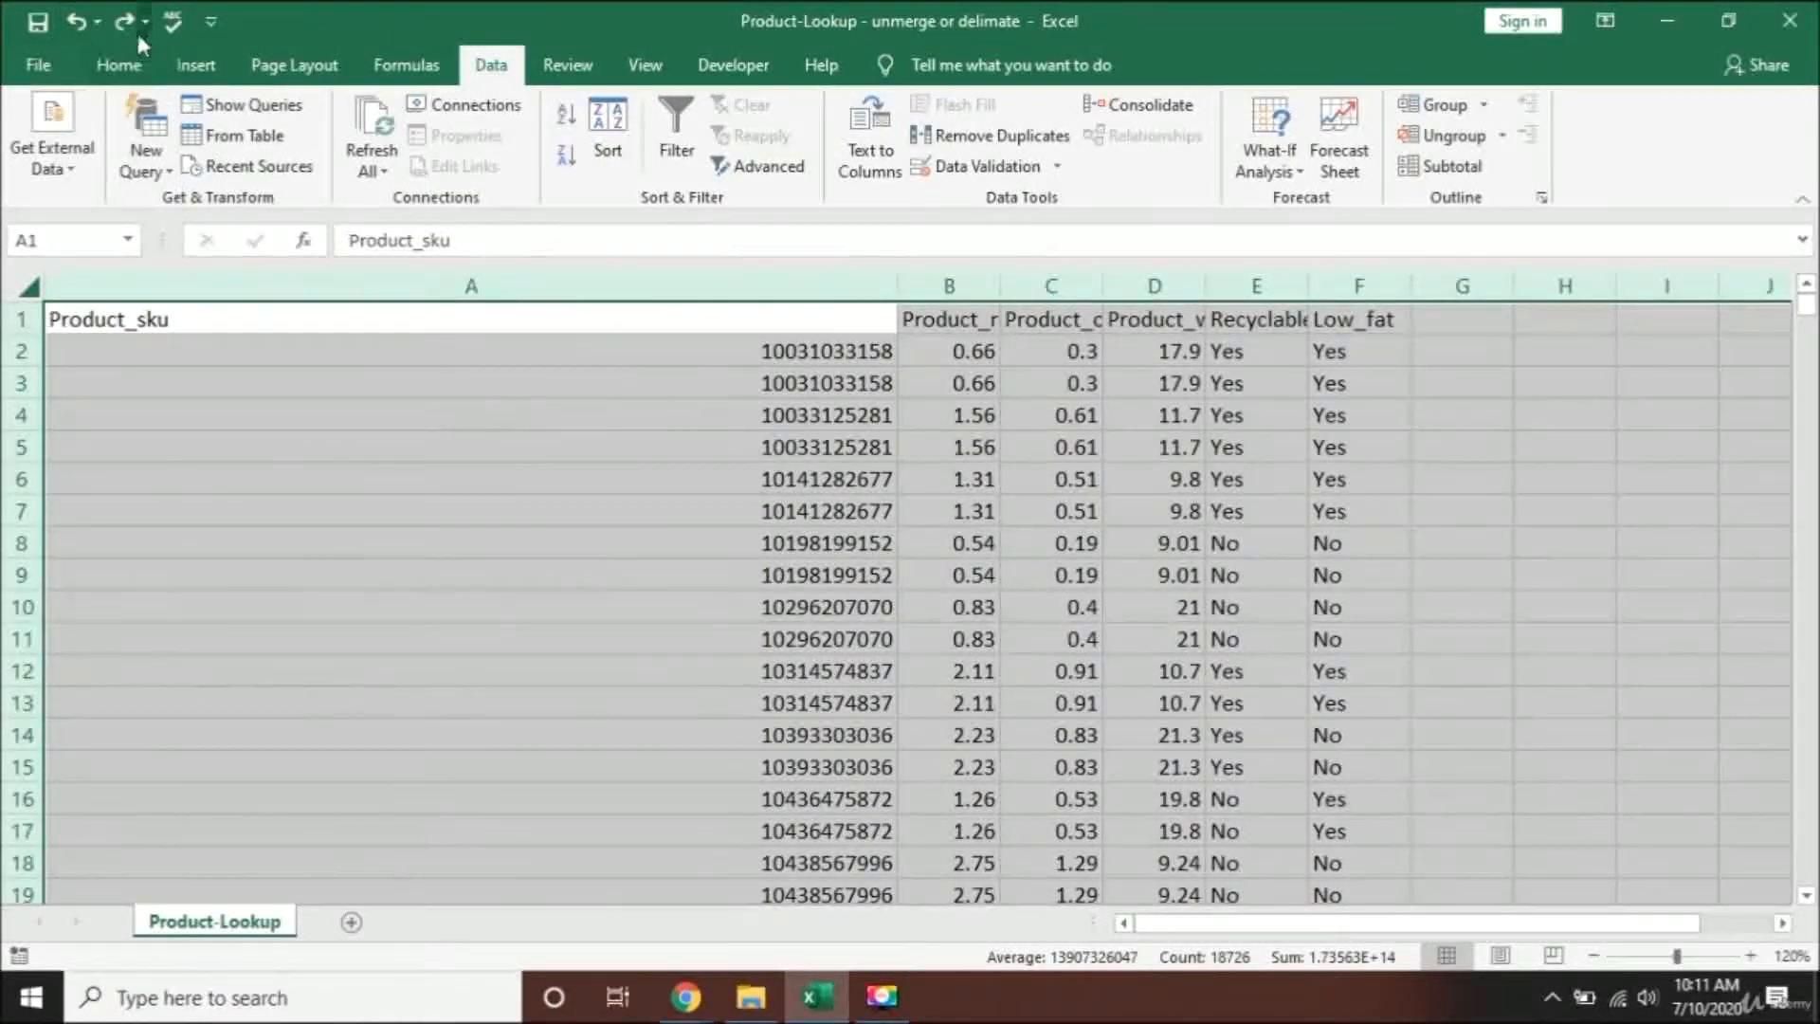
{"action": "left_click", "coordinate": [76, 21]}
{"action": "left_click", "coordinate": [337, 417]}
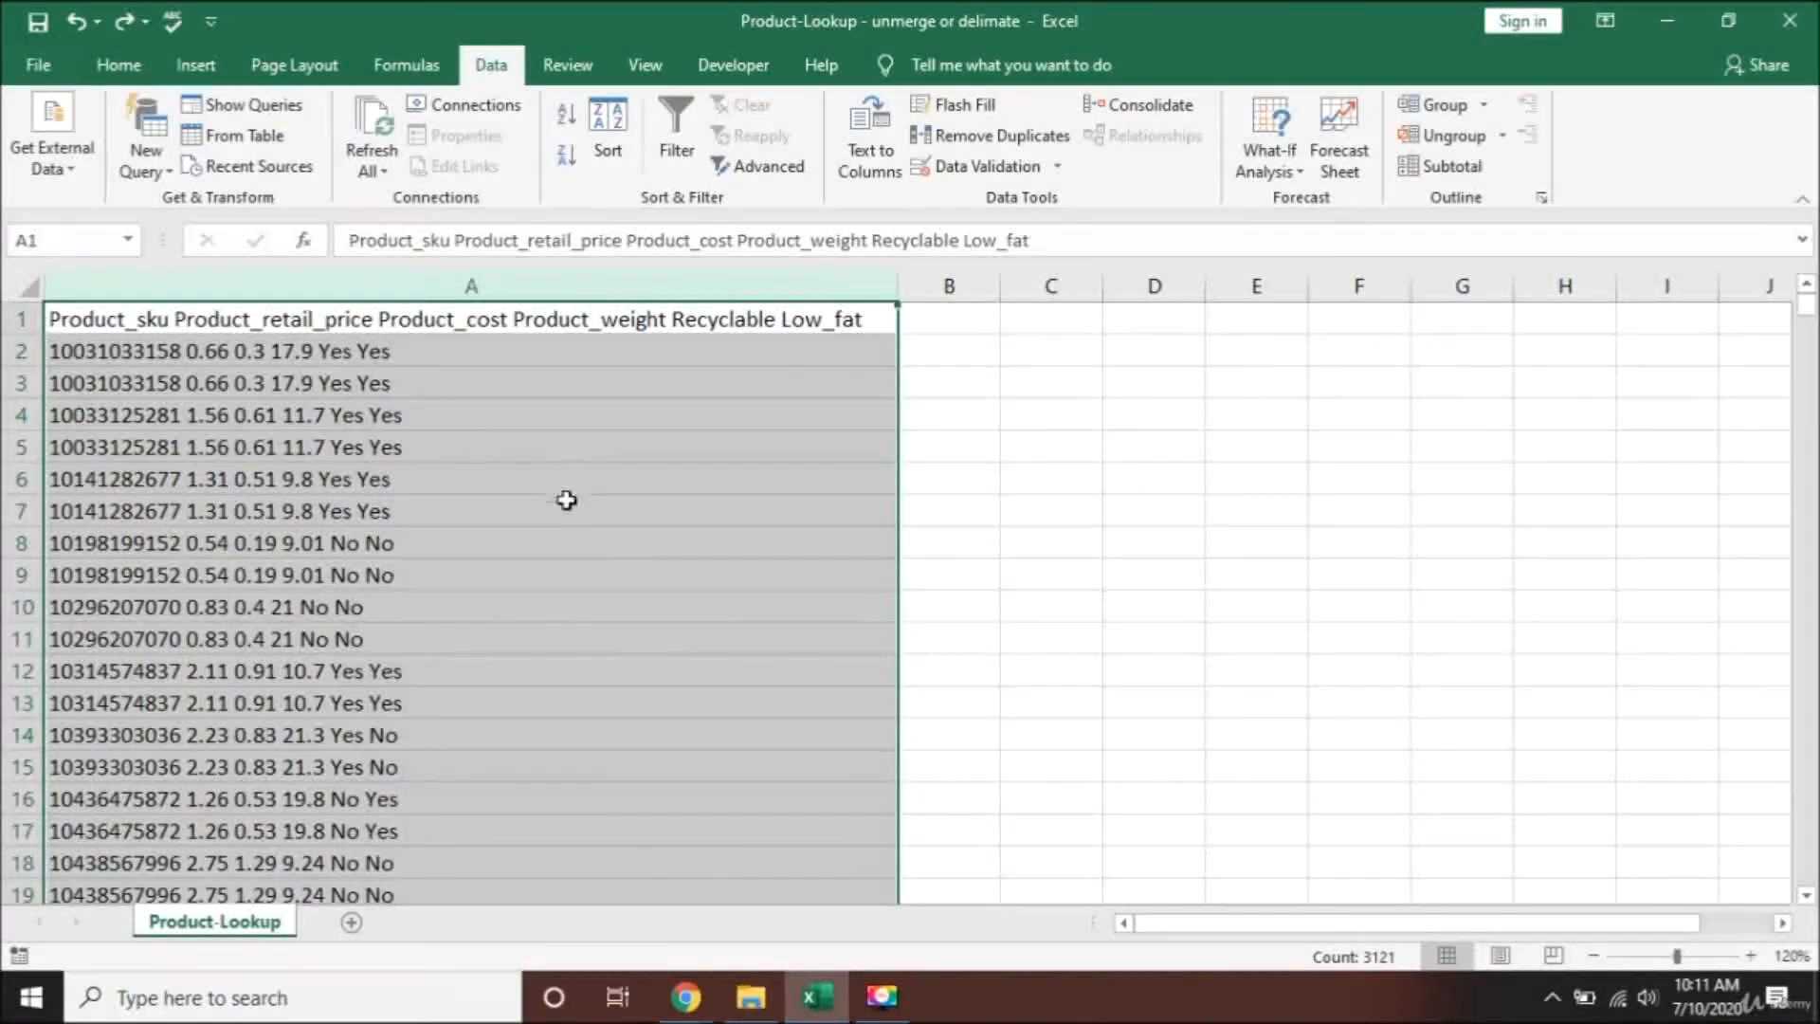
- Start a Fixed width Text to Columns conversion of column A and replace the break at 16 with one at 17
{"action": "left_click", "coordinate": [884, 138]}
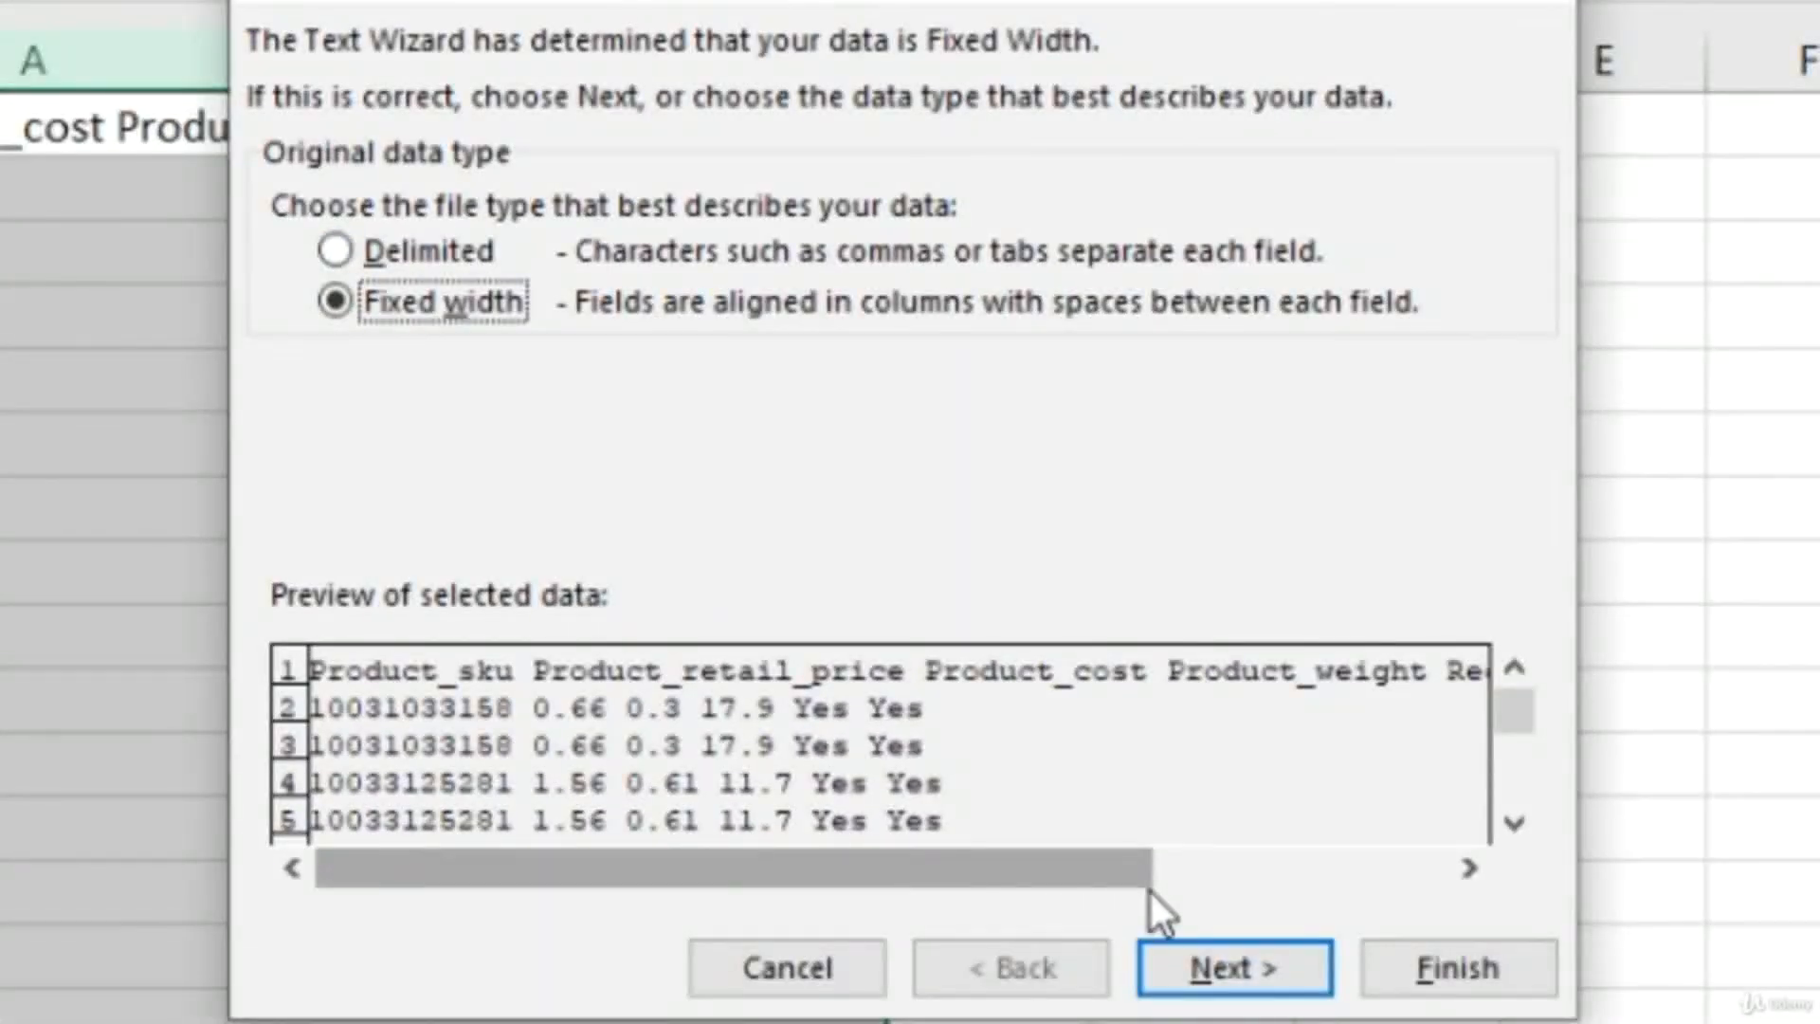
{"action": "left_click", "coordinate": [1215, 952]}
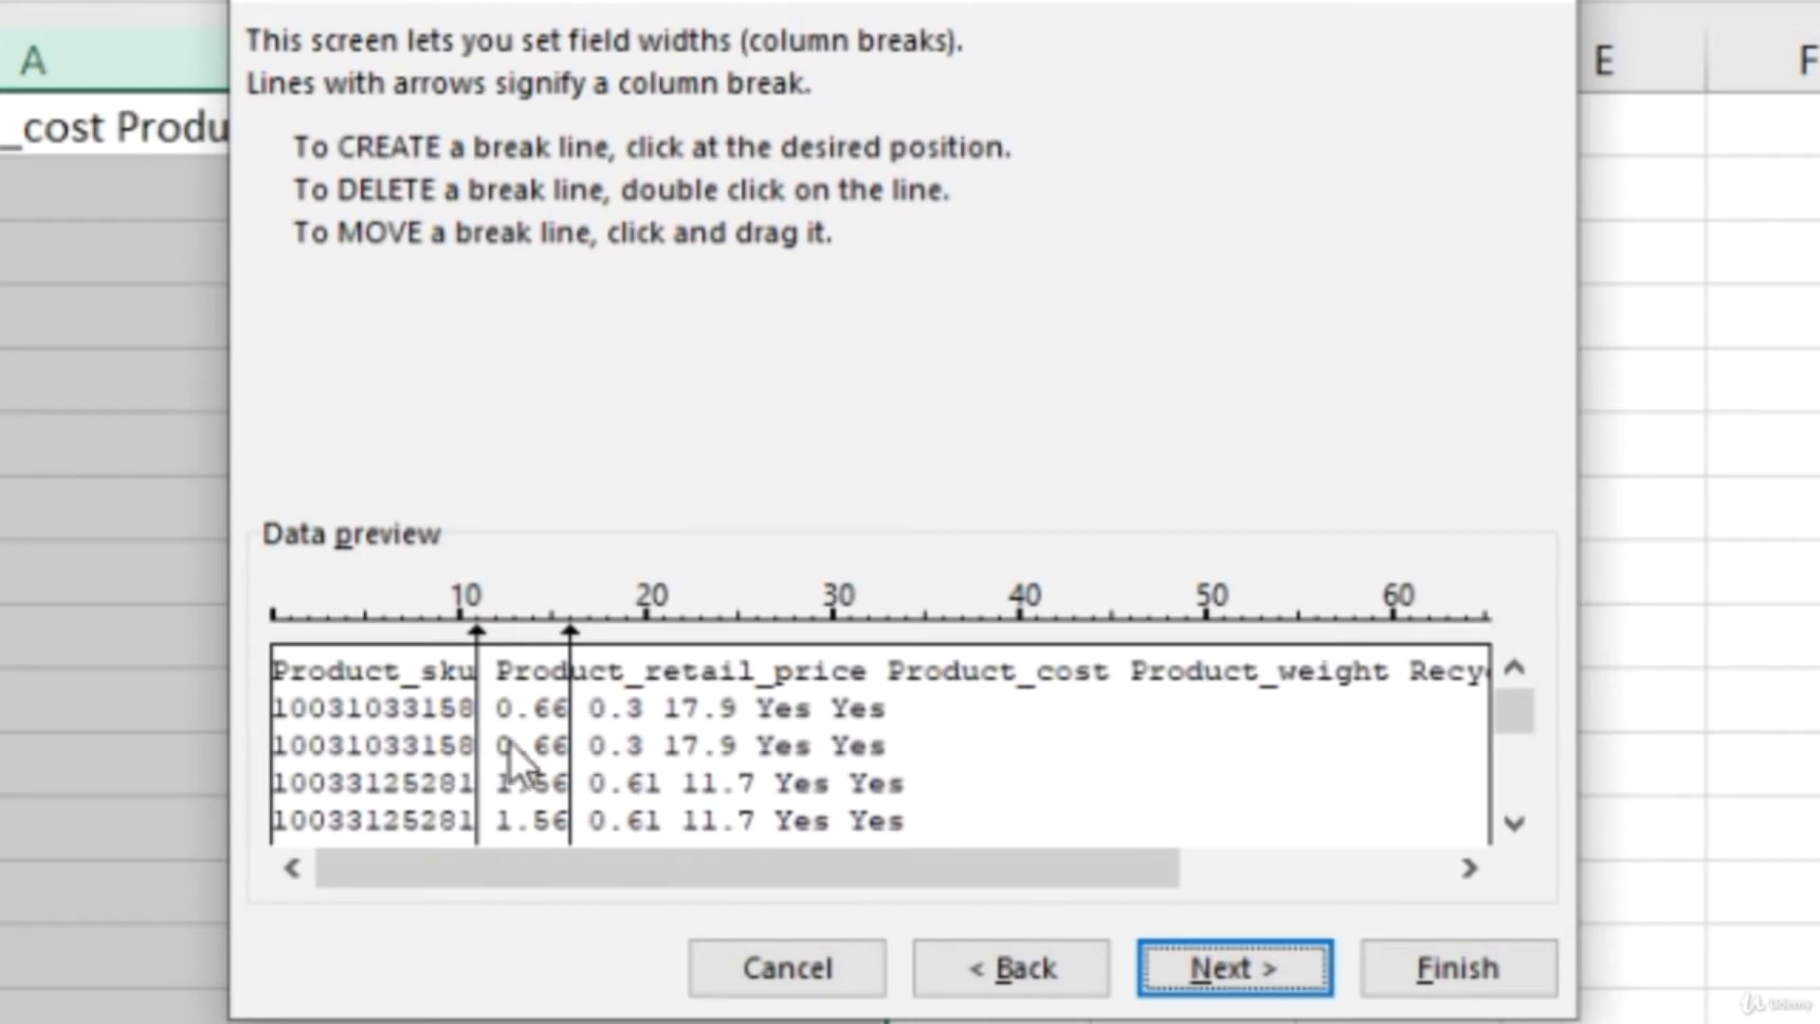
{"action": "double_click", "coordinate": [570, 697]}
{"action": "left_click", "coordinate": [588, 777]}
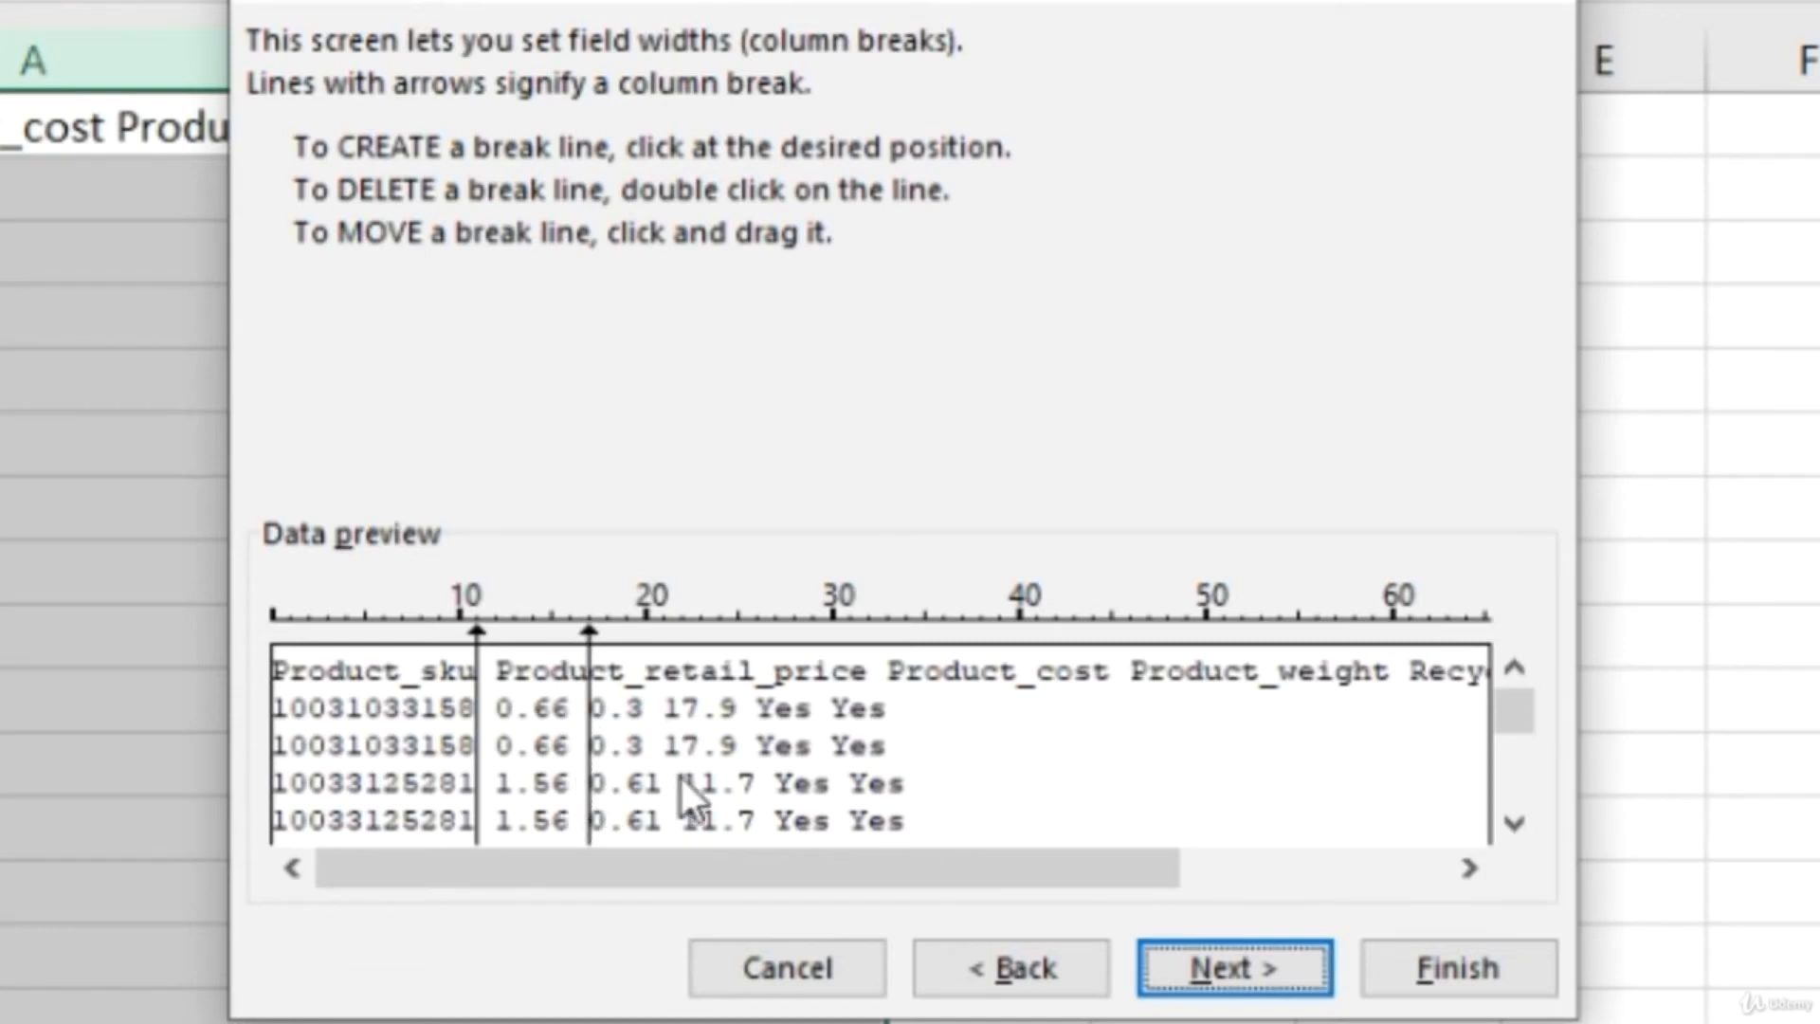
- Place column breaks at positions 21, 26 and 30 in the fixed-width data preview
{"action": "left_click", "coordinate": [664, 765]}
{"action": "left_click", "coordinate": [703, 764]}
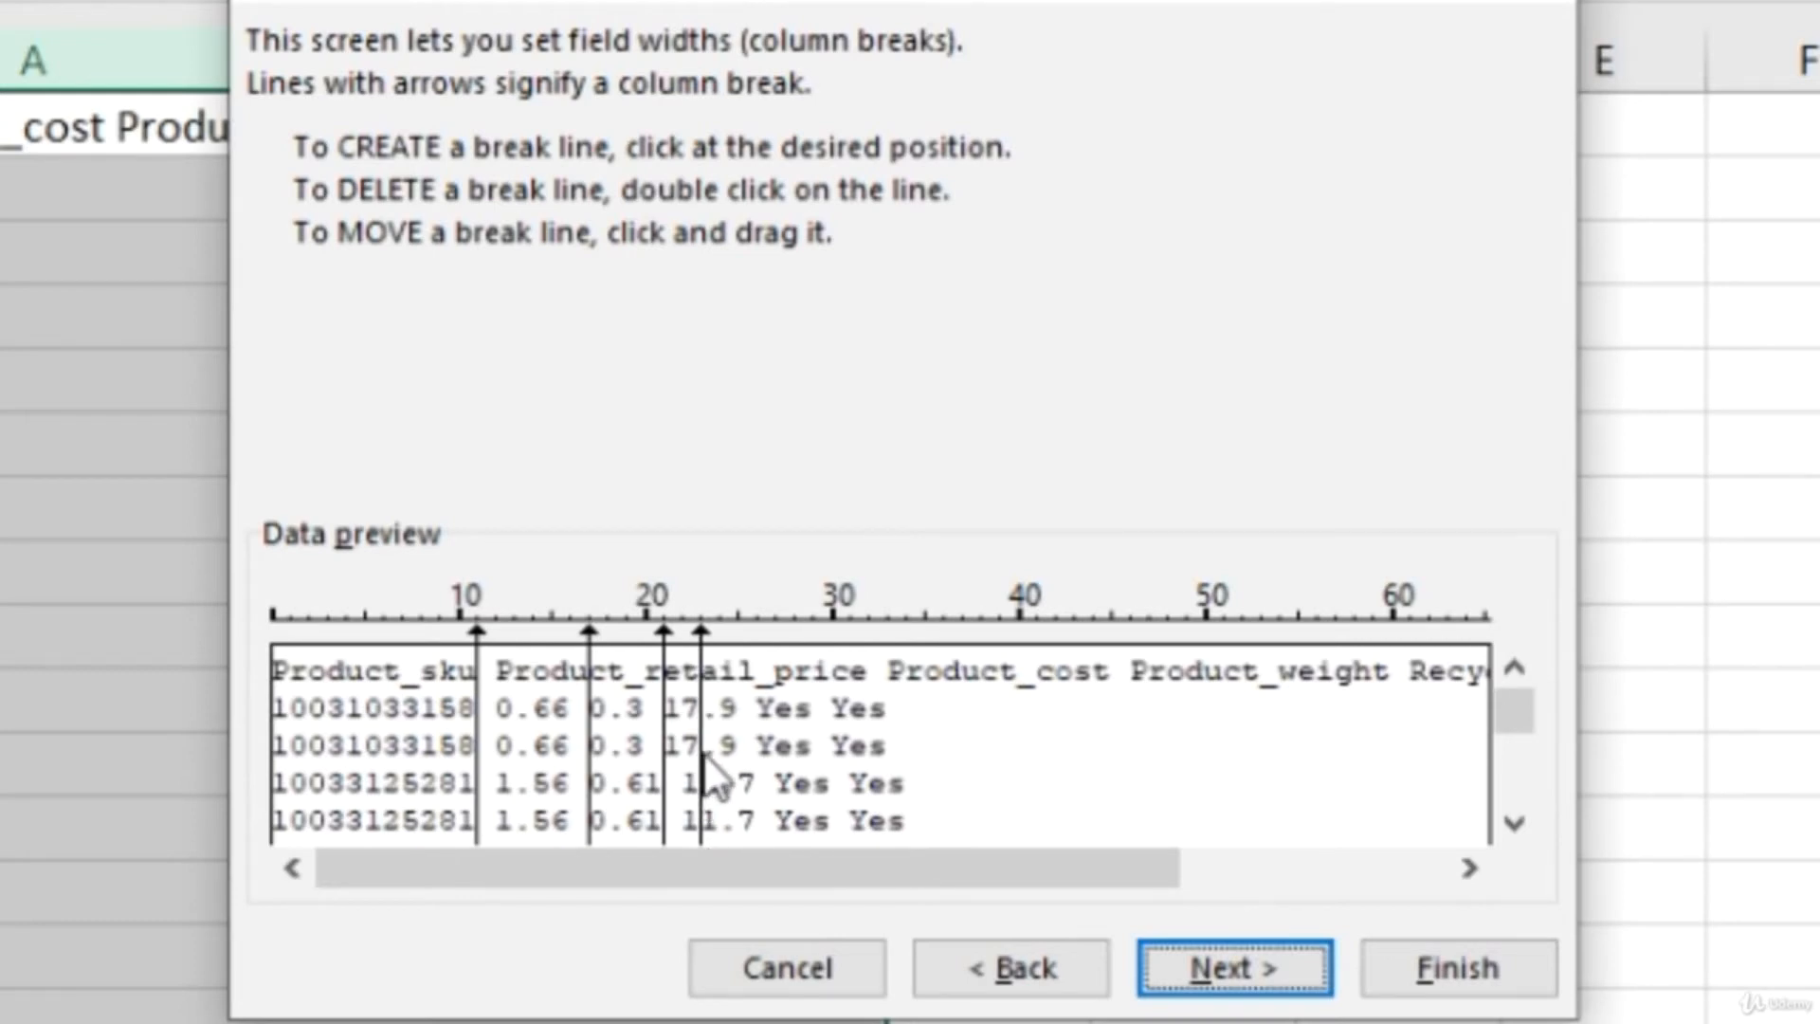
{"action": "left_click_drag", "start_coordinate": [702, 755], "coordinate": [834, 737]}
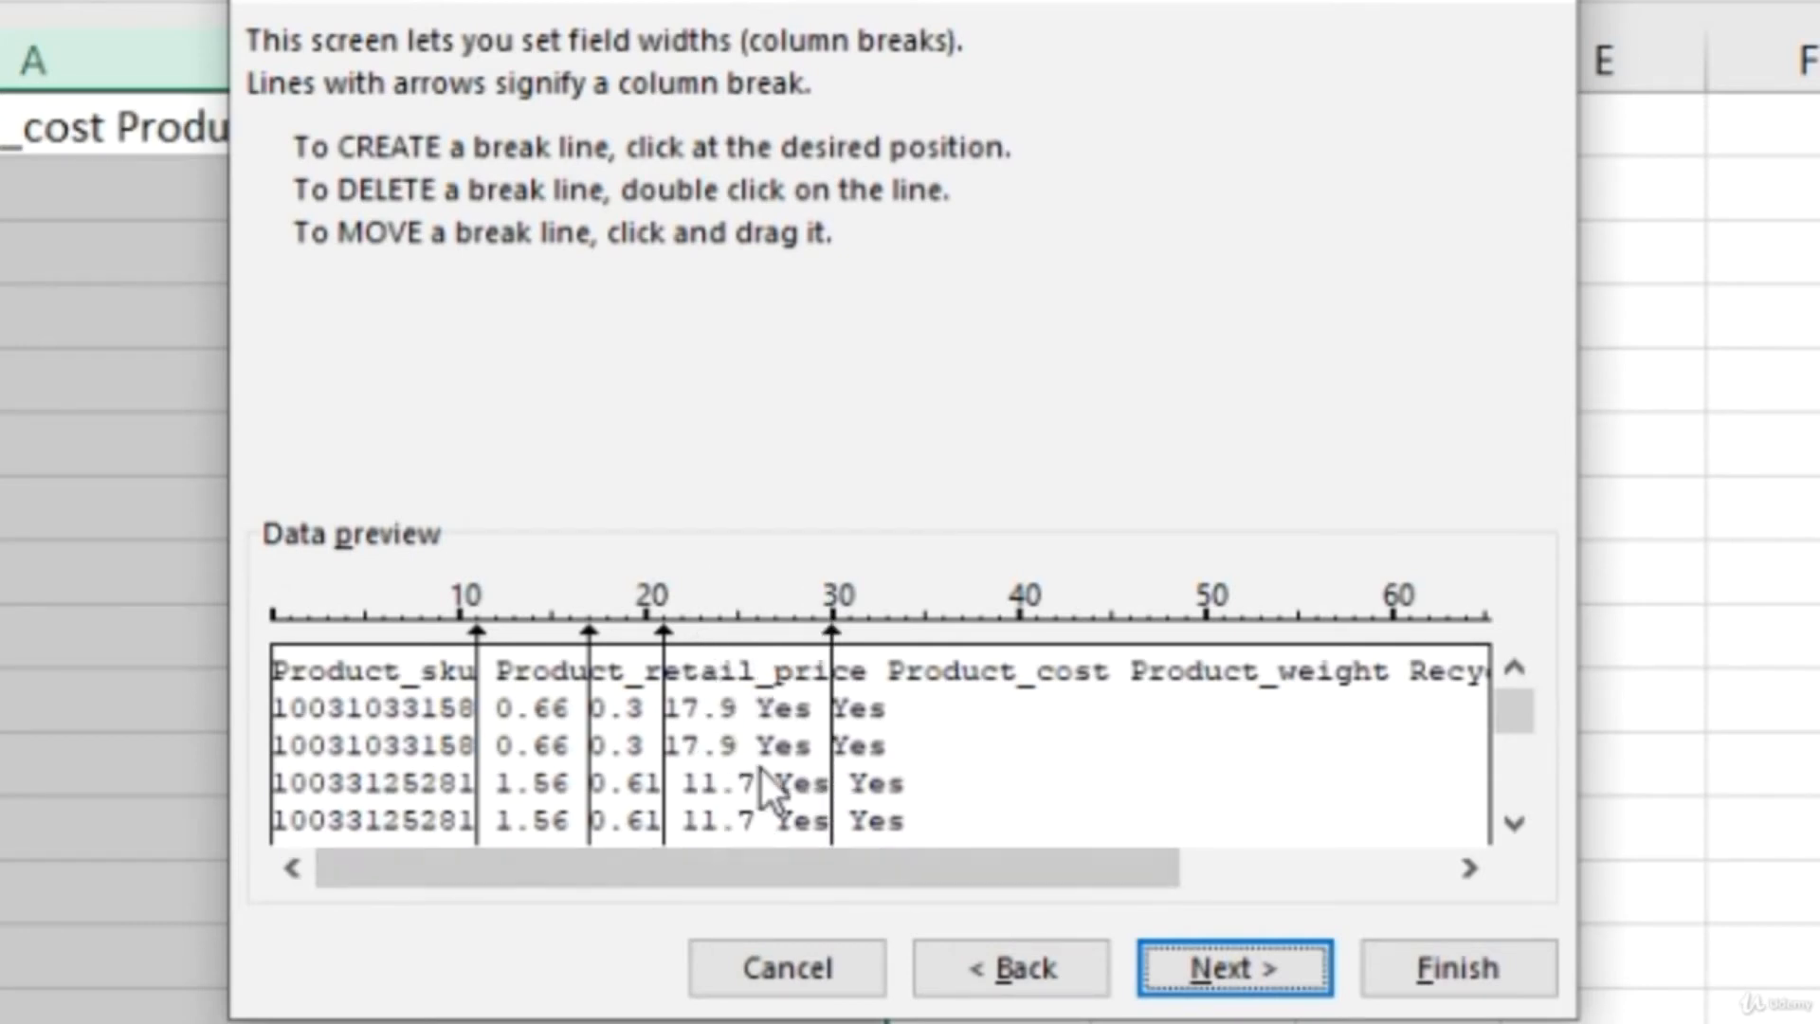
{"action": "left_click", "coordinate": [762, 788]}
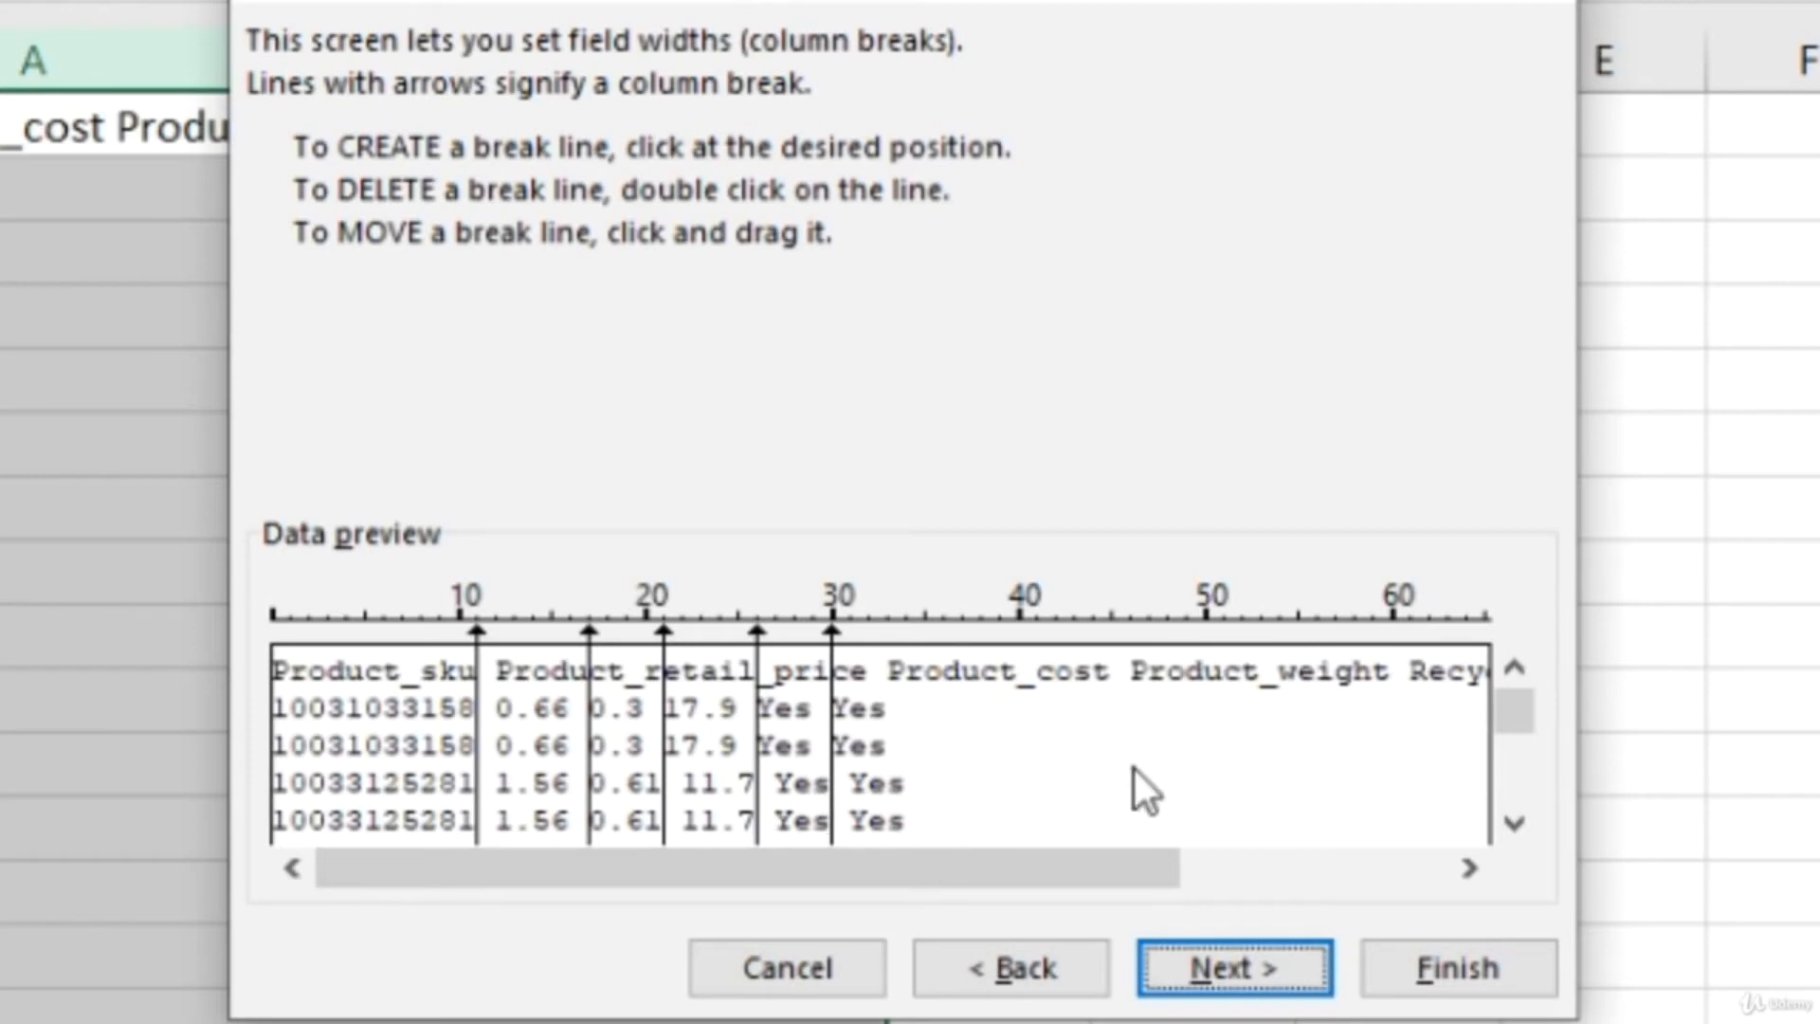
- Check the column breaks against further product rows in the data preview
{"action": "left_click", "coordinate": [1515, 821]}
{"action": "left_click", "coordinate": [1515, 821]}
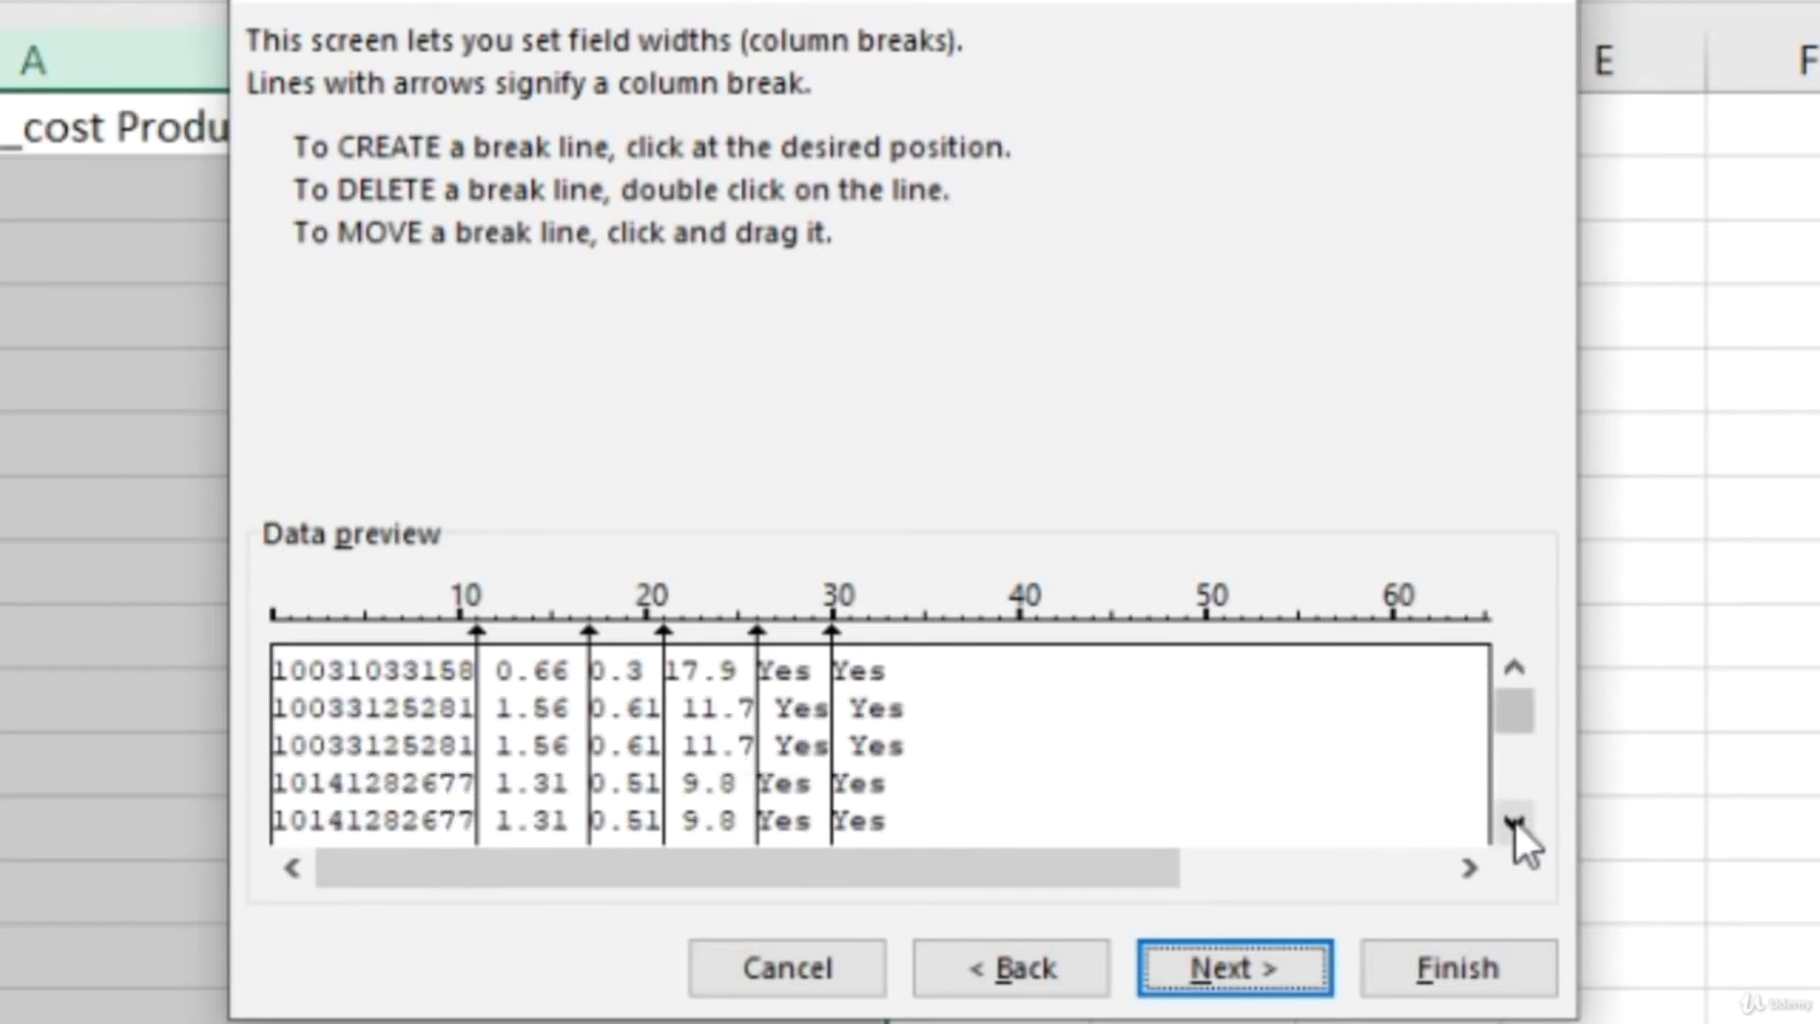
{"action": "left_click", "coordinate": [1515, 821]}
{"action": "left_click", "coordinate": [1515, 821]}
{"action": "left_click", "coordinate": [1515, 821]}
{"action": "left_click", "coordinate": [1514, 821]}
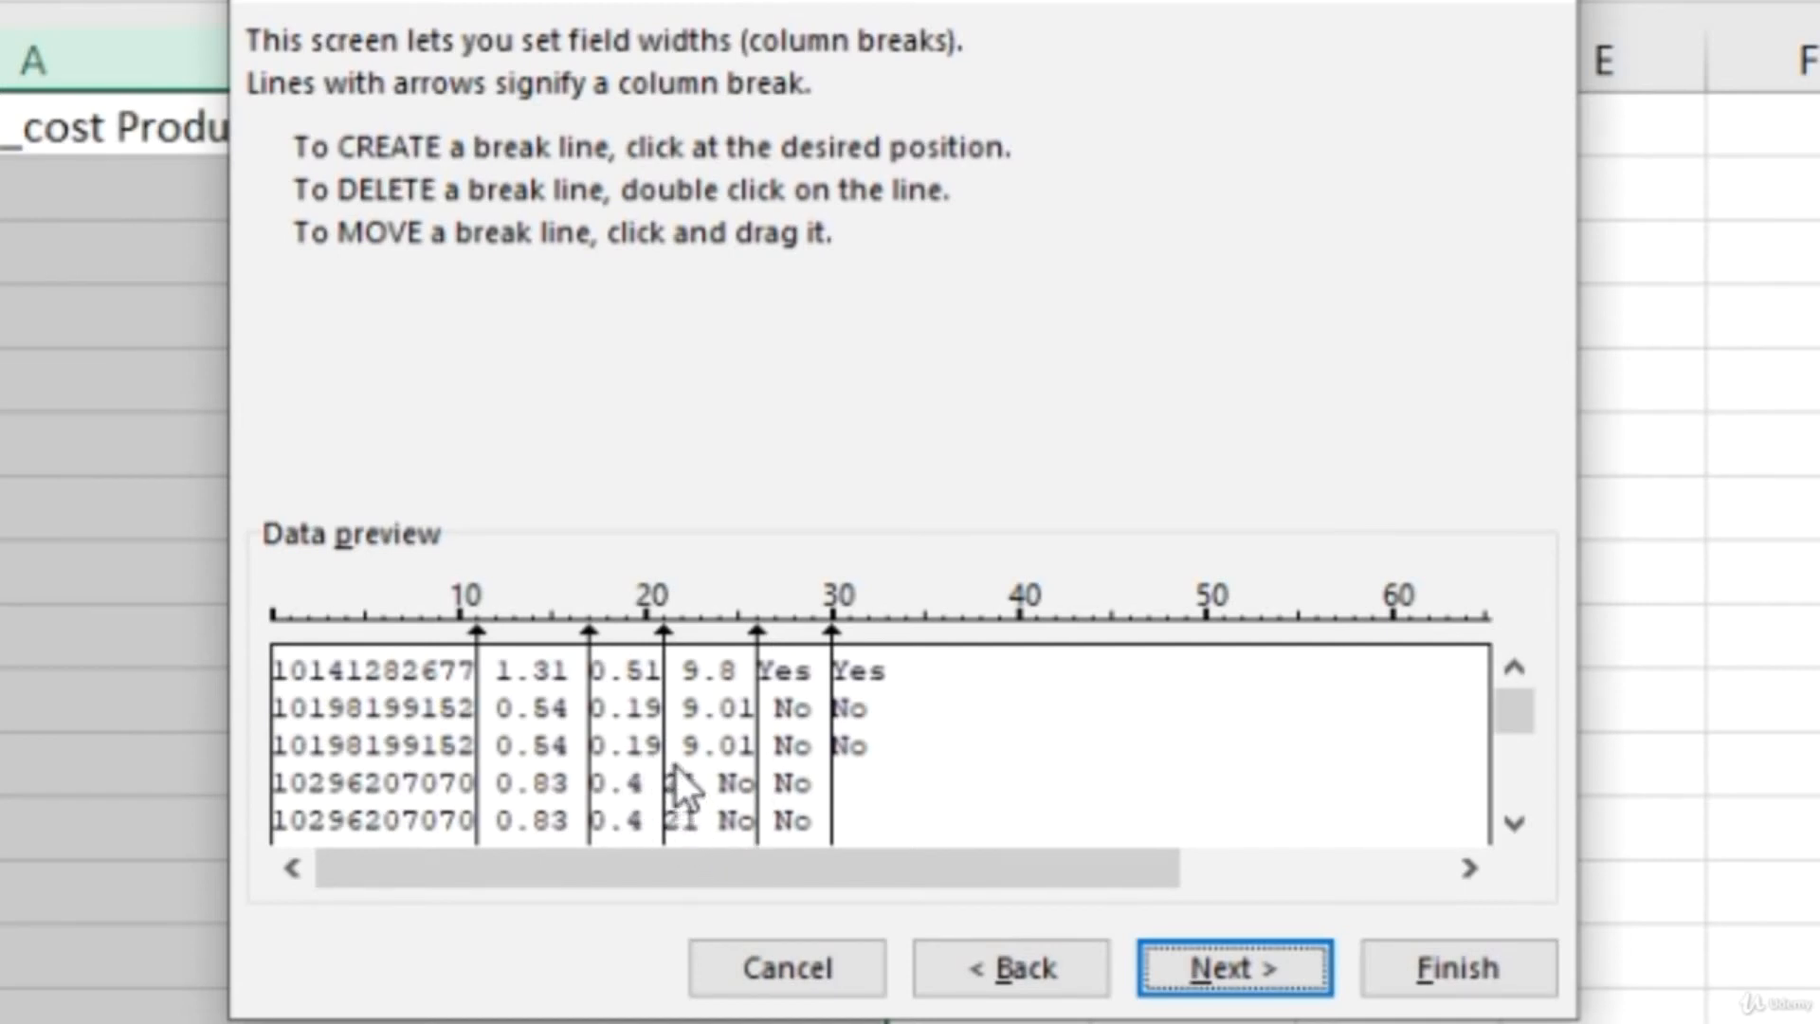
- Move the column break at 21 to 23 and check it against the first product rows in the data preview
{"action": "left_click_drag", "start_coordinate": [665, 764], "coordinate": [702, 761]}
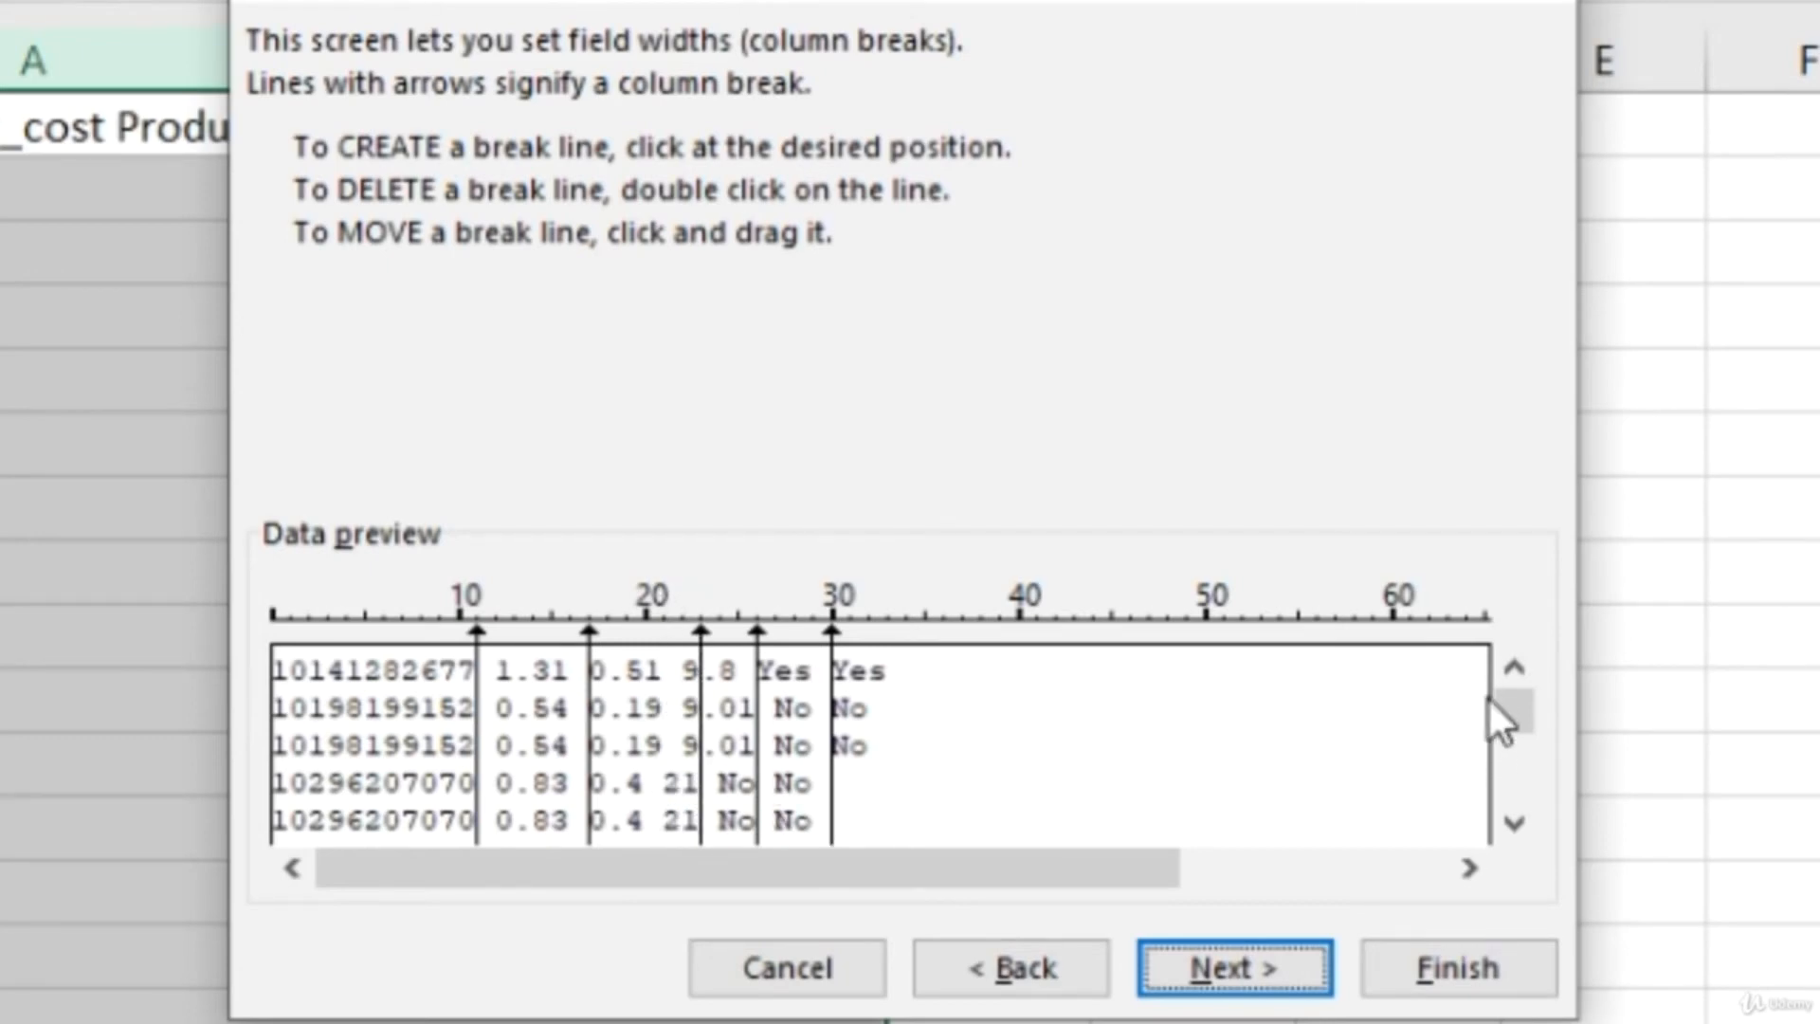
{"action": "left_click", "coordinate": [1507, 669]}
{"action": "left_click", "coordinate": [1507, 670]}
{"action": "left_click", "coordinate": [1507, 669]}
{"action": "left_click", "coordinate": [1507, 669]}
{"action": "left_click", "coordinate": [1507, 670]}
{"action": "left_click", "coordinate": [1505, 671]}
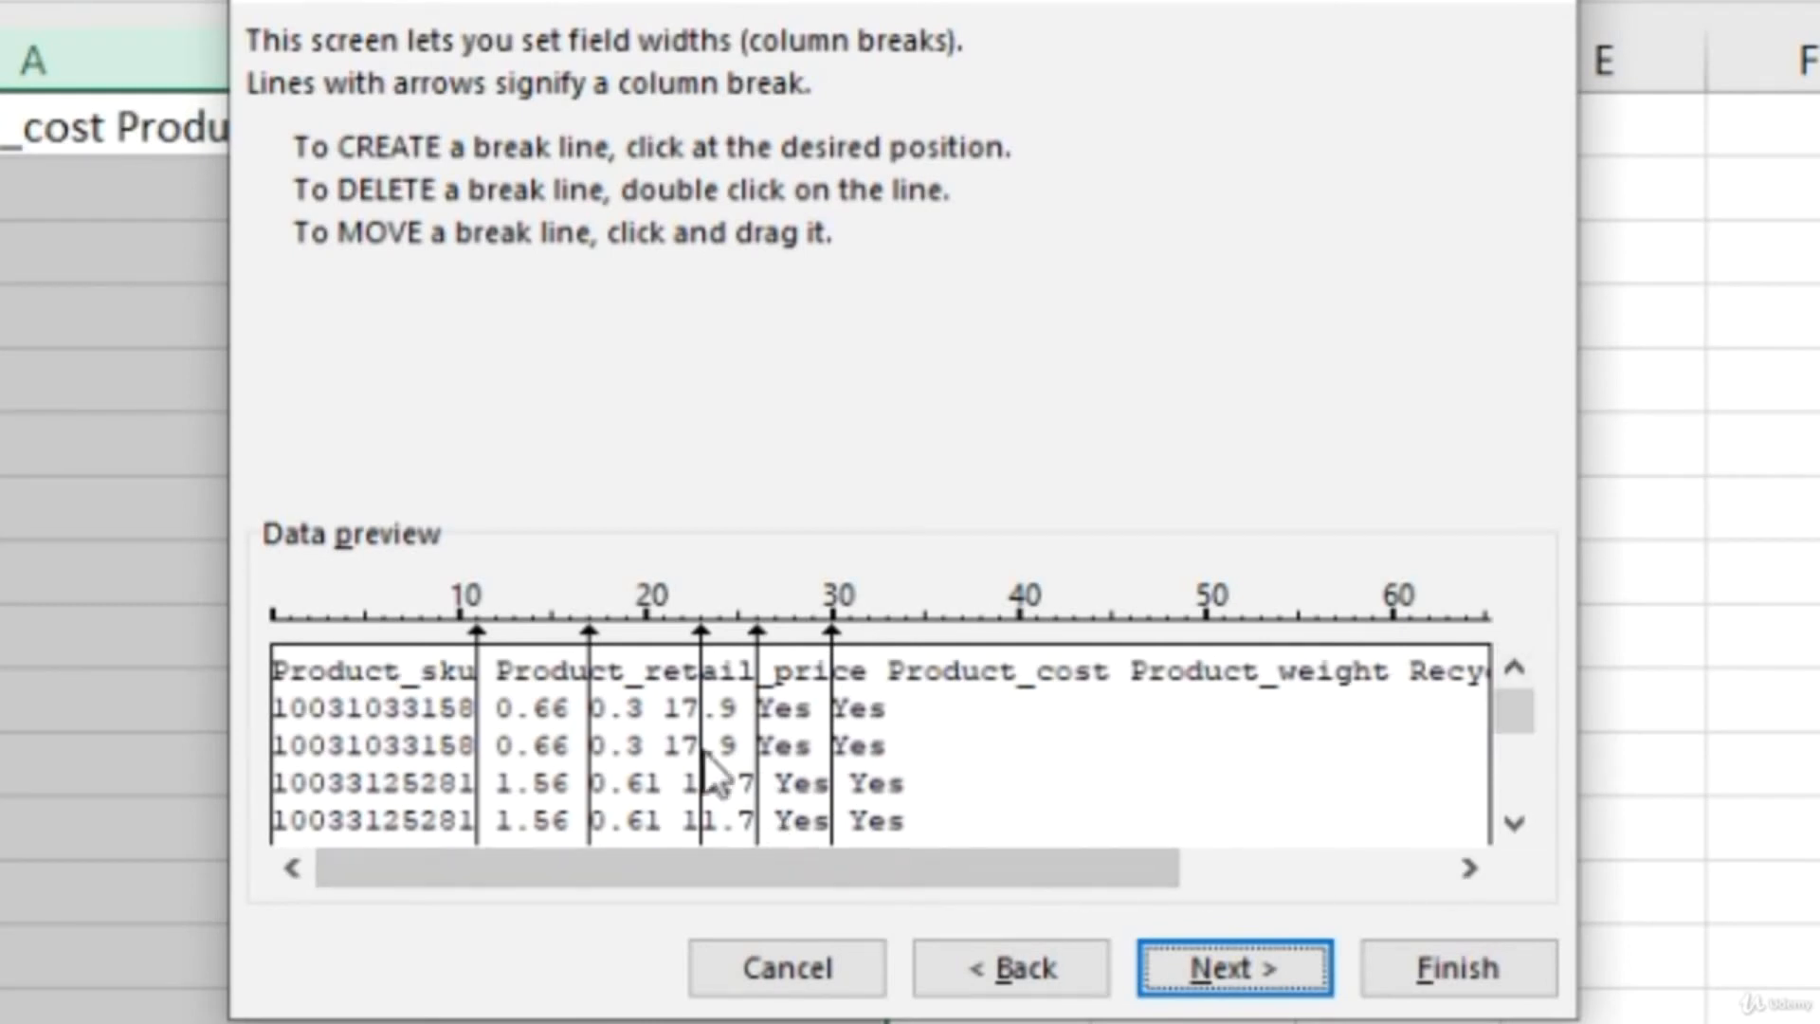
- Move the column break at 23 to 22 in the fixed-width data preview
{"action": "left_click", "coordinate": [1507, 833]}
{"action": "left_click", "coordinate": [1508, 832]}
{"action": "left_click_drag", "start_coordinate": [700, 760], "coordinate": [678, 756]}
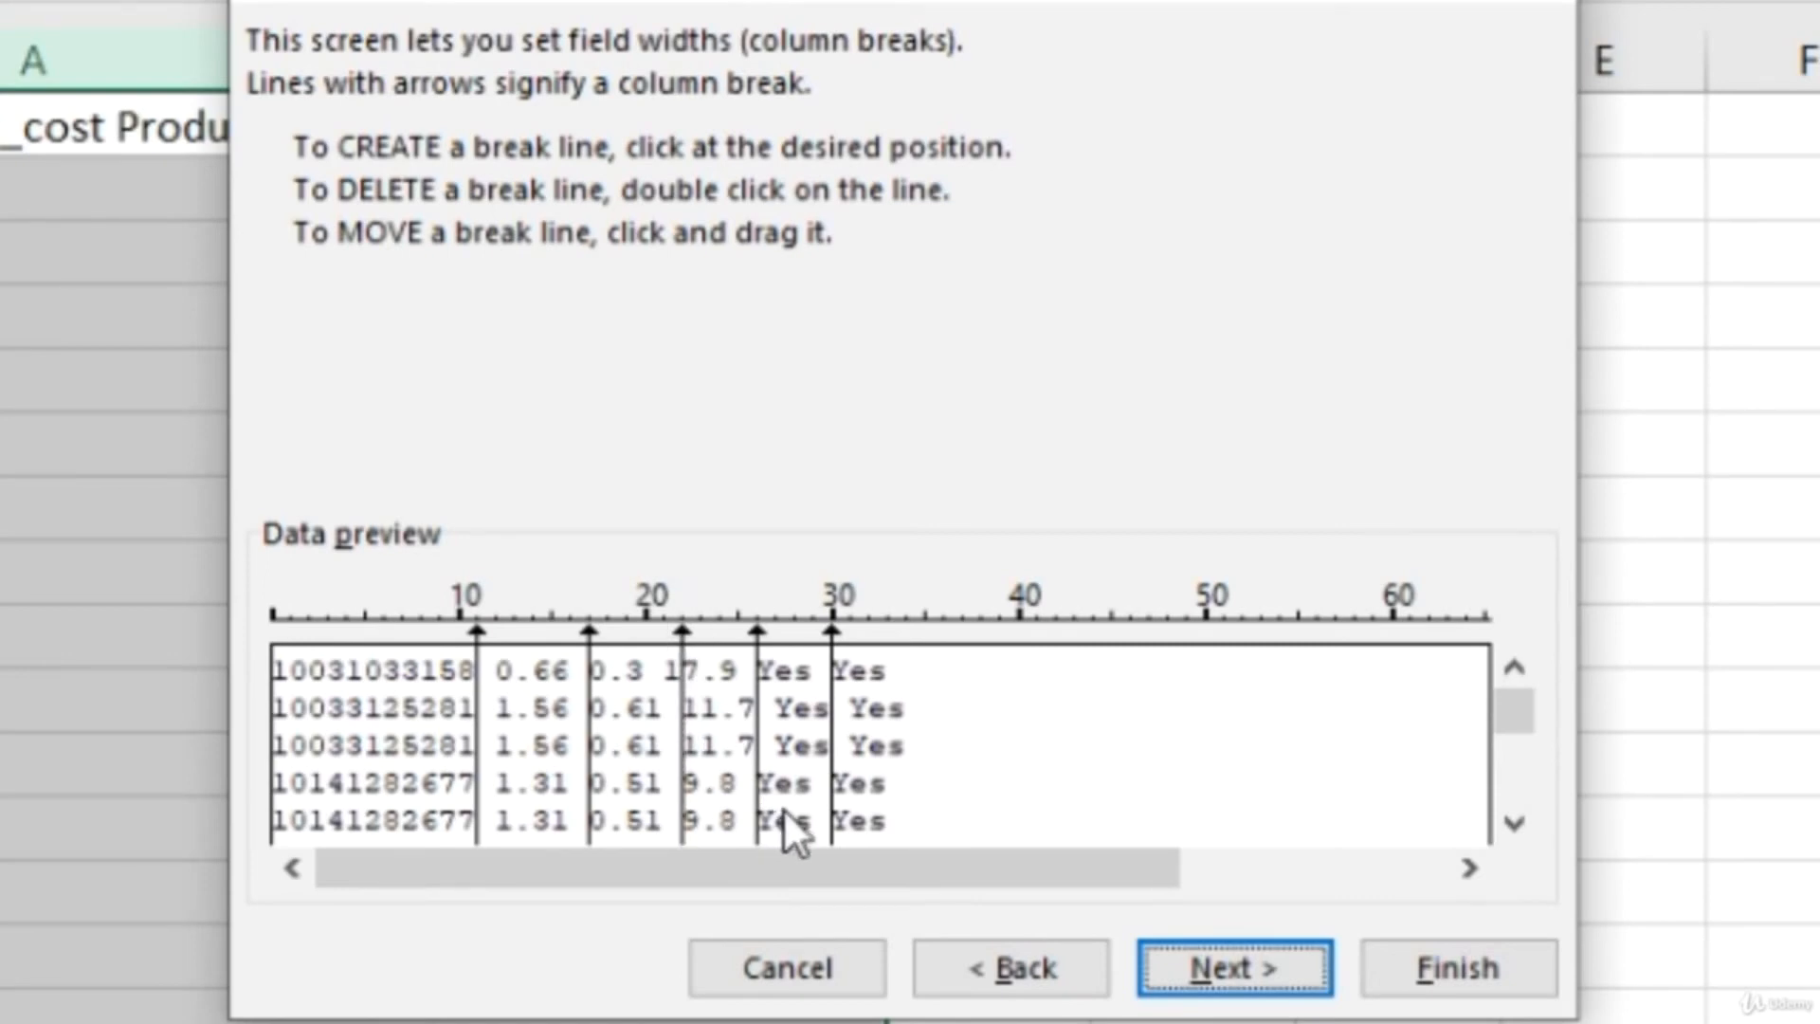
- Examine how the adjusted column breaks line up with the values in further product rows of the data preview
{"action": "left_click", "coordinate": [1517, 821]}
{"action": "left_click", "coordinate": [1516, 821]}
{"action": "left_click", "coordinate": [1517, 821]}
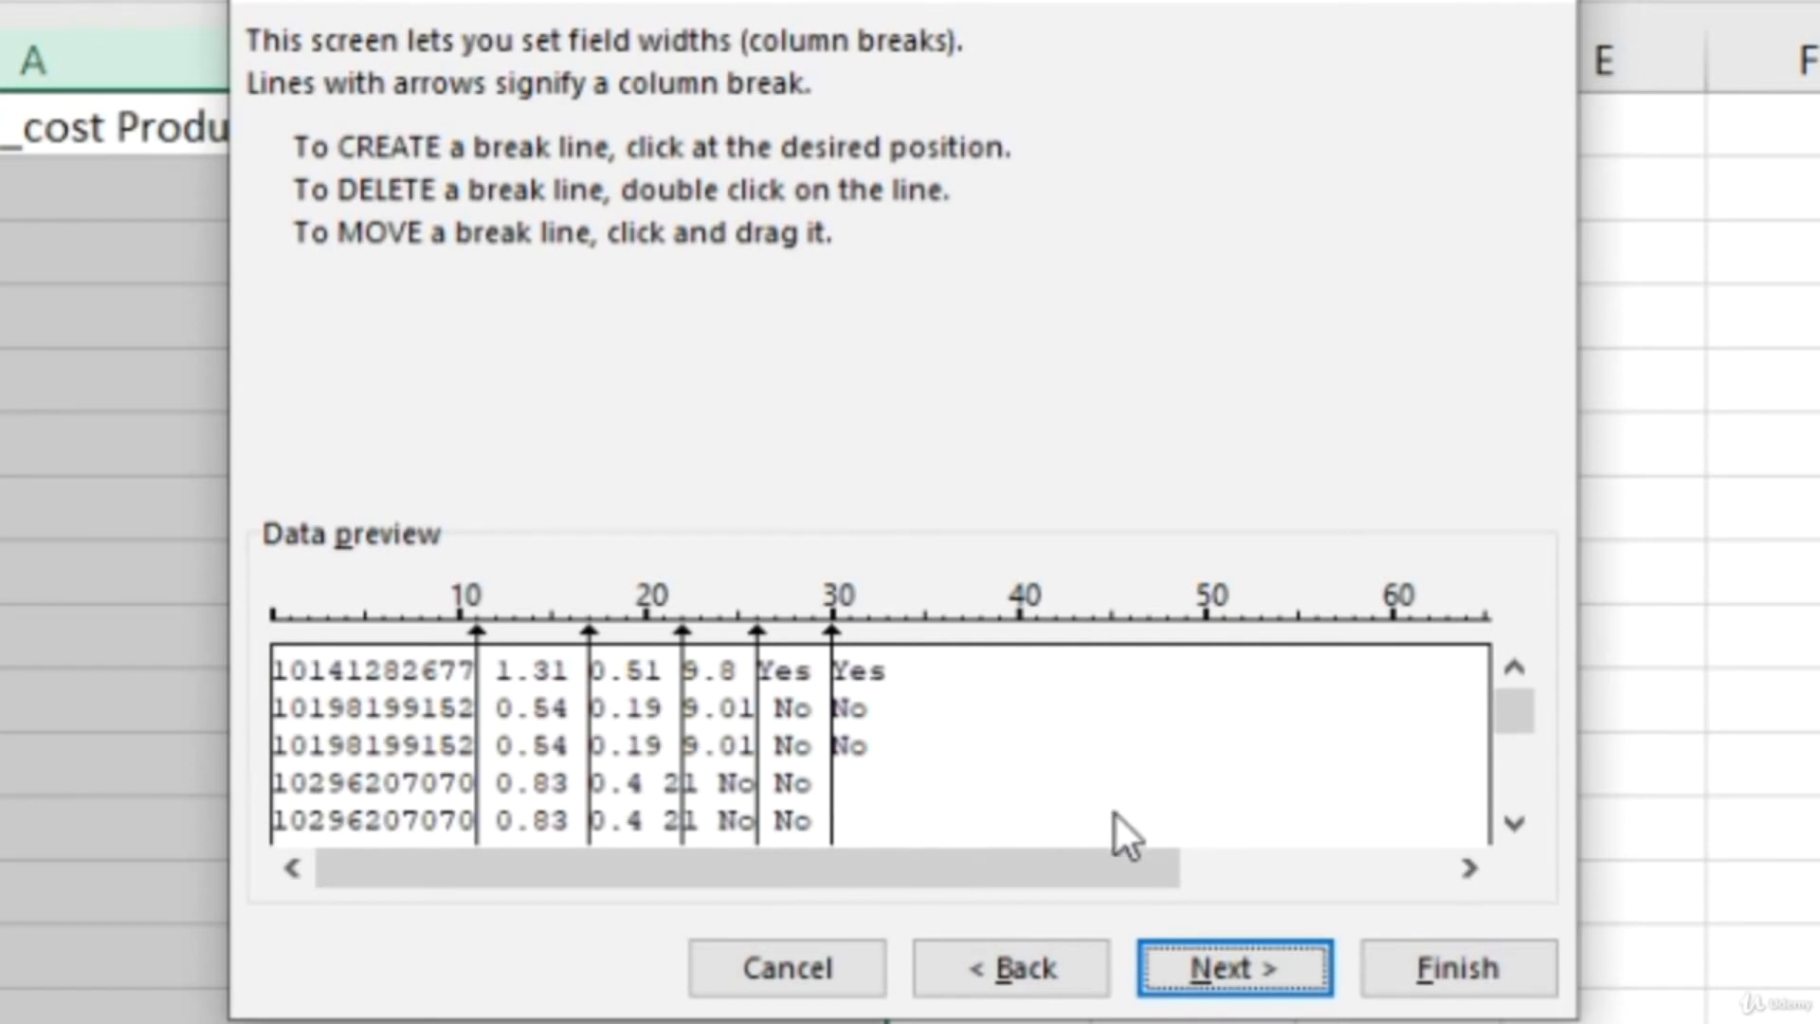
{"action": "left_click", "coordinate": [1516, 824]}
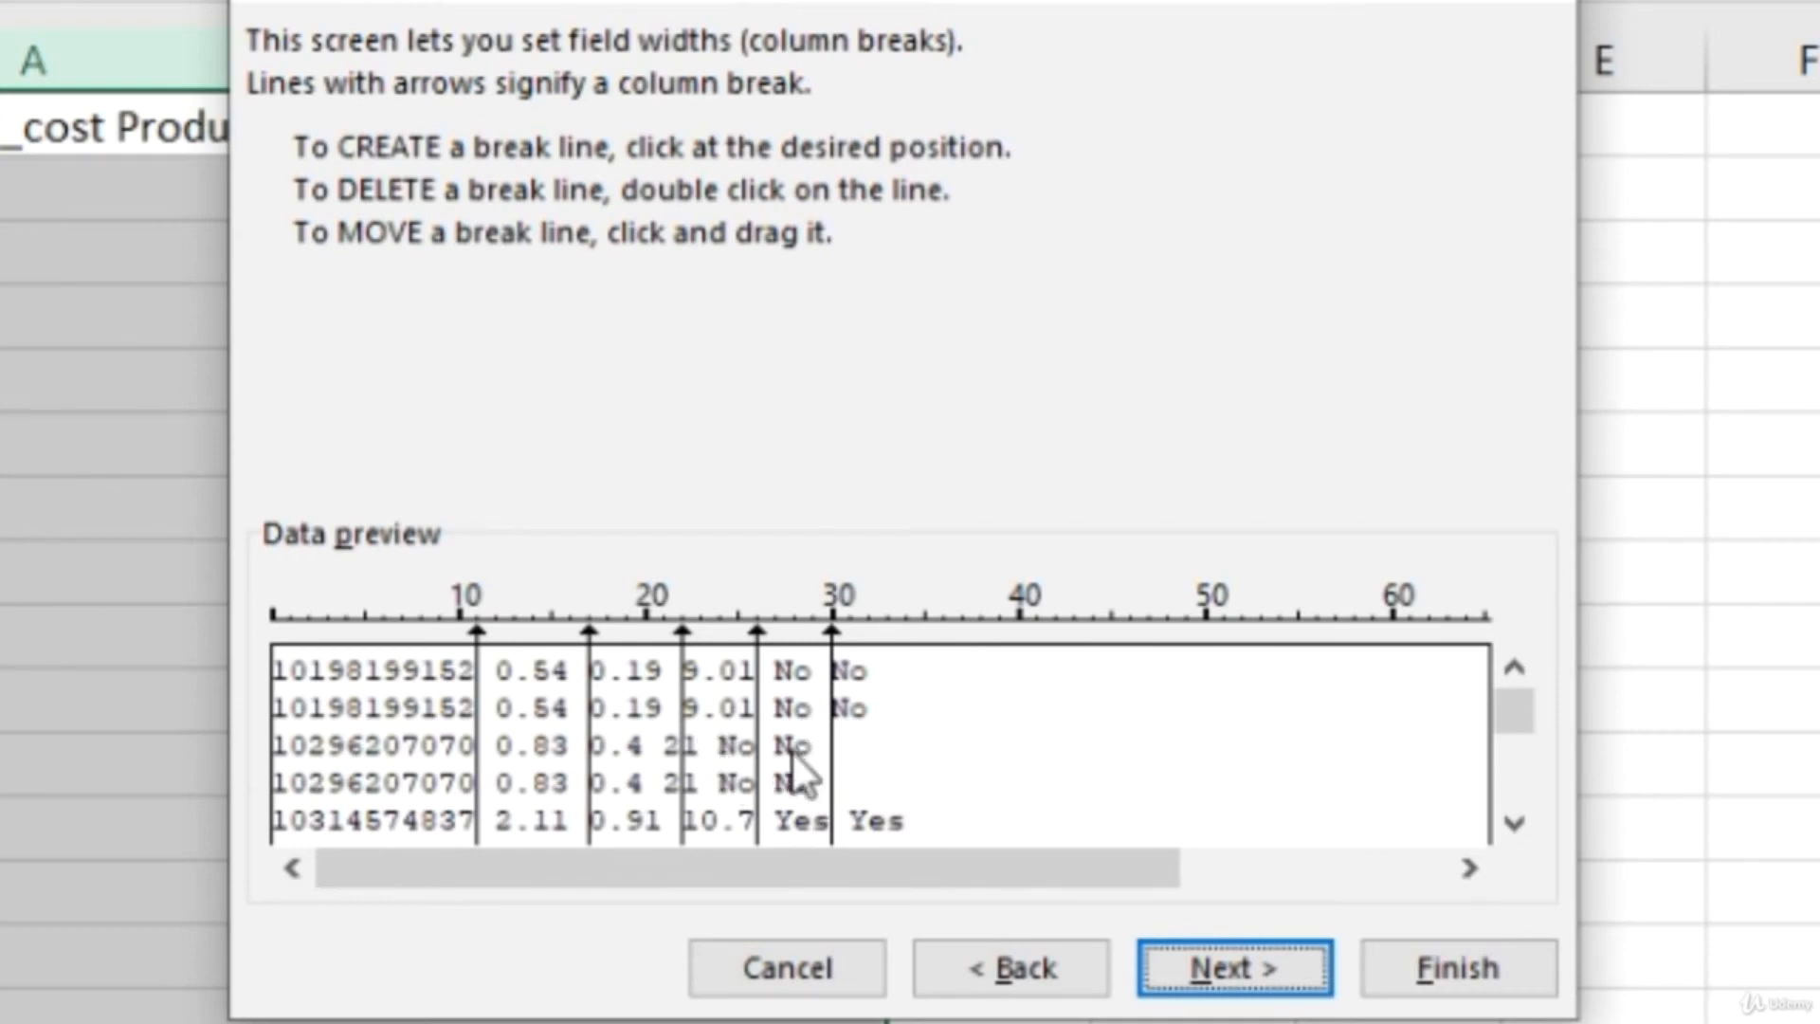
{"action": "mouse_move", "coordinate": [756, 770]}
{"action": "left_mouse_down"}
{"action": "mouse_move", "coordinate": [774, 769]}
{"action": "mouse_move", "coordinate": [757, 769]}
{"action": "left_mouse_up"}
{"action": "left_click", "coordinate": [1514, 825]}
{"action": "left_click", "coordinate": [1514, 824]}
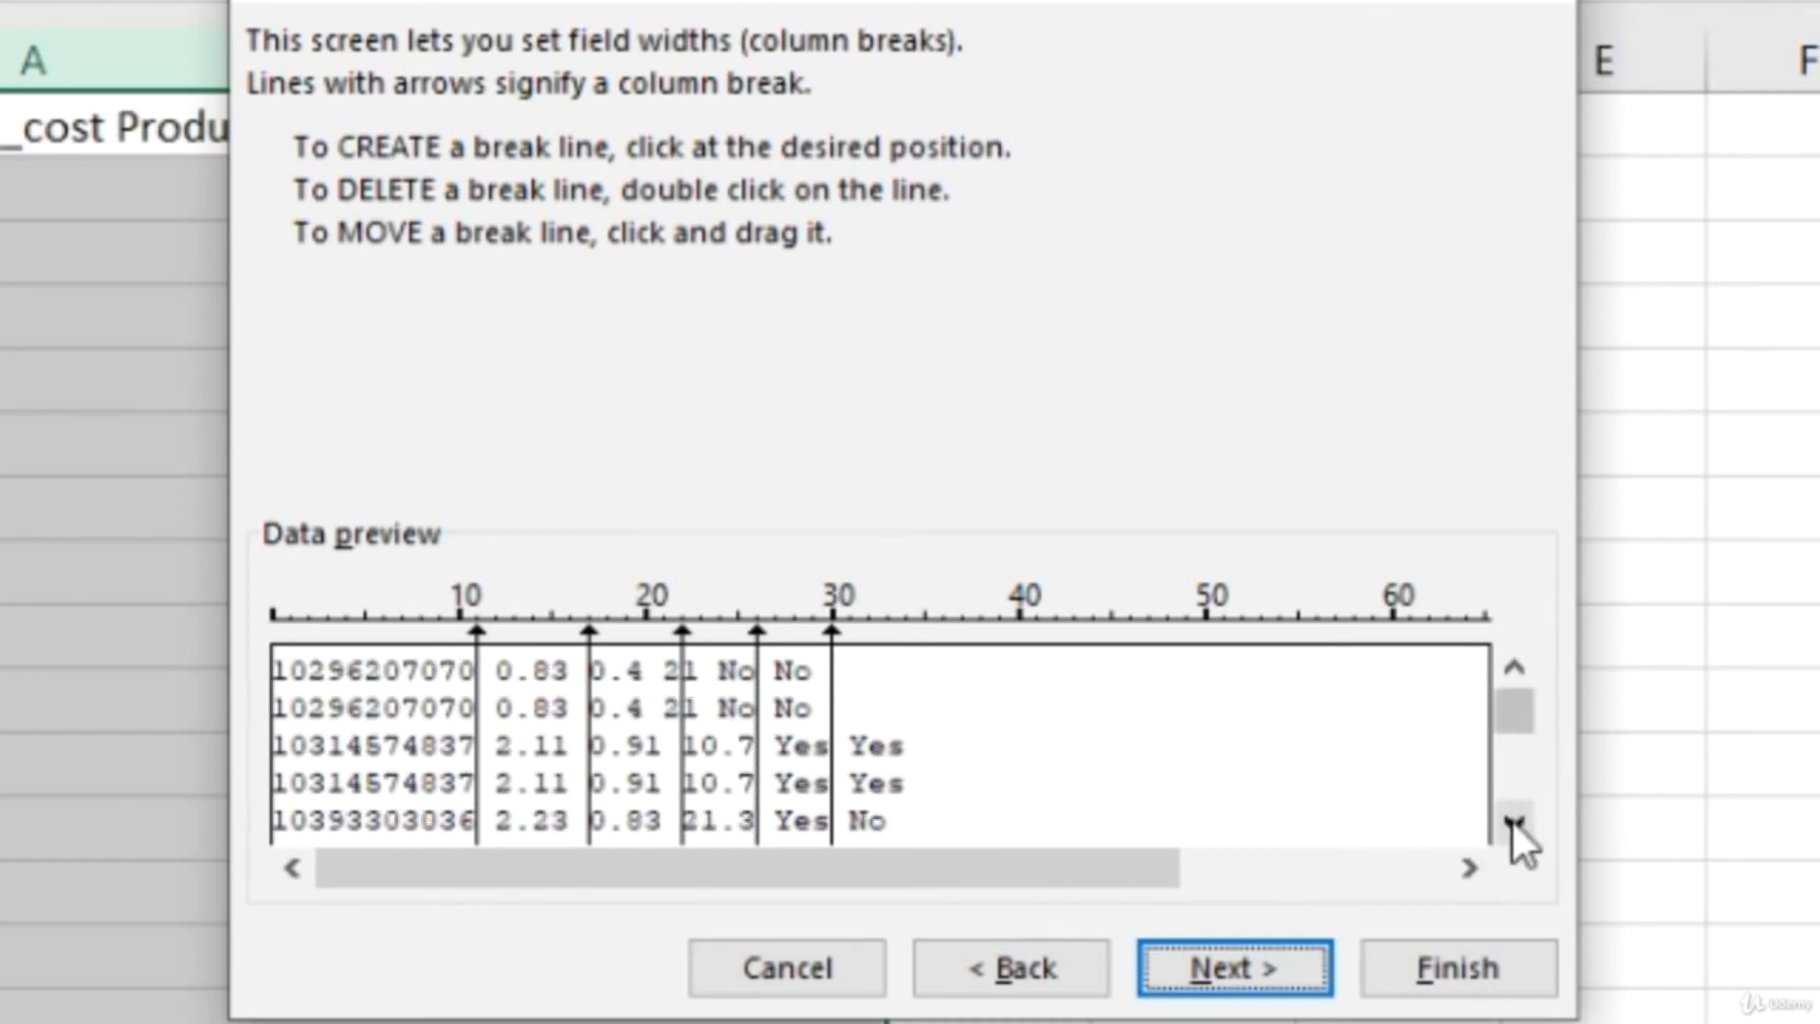
{"action": "left_click", "coordinate": [1514, 825]}
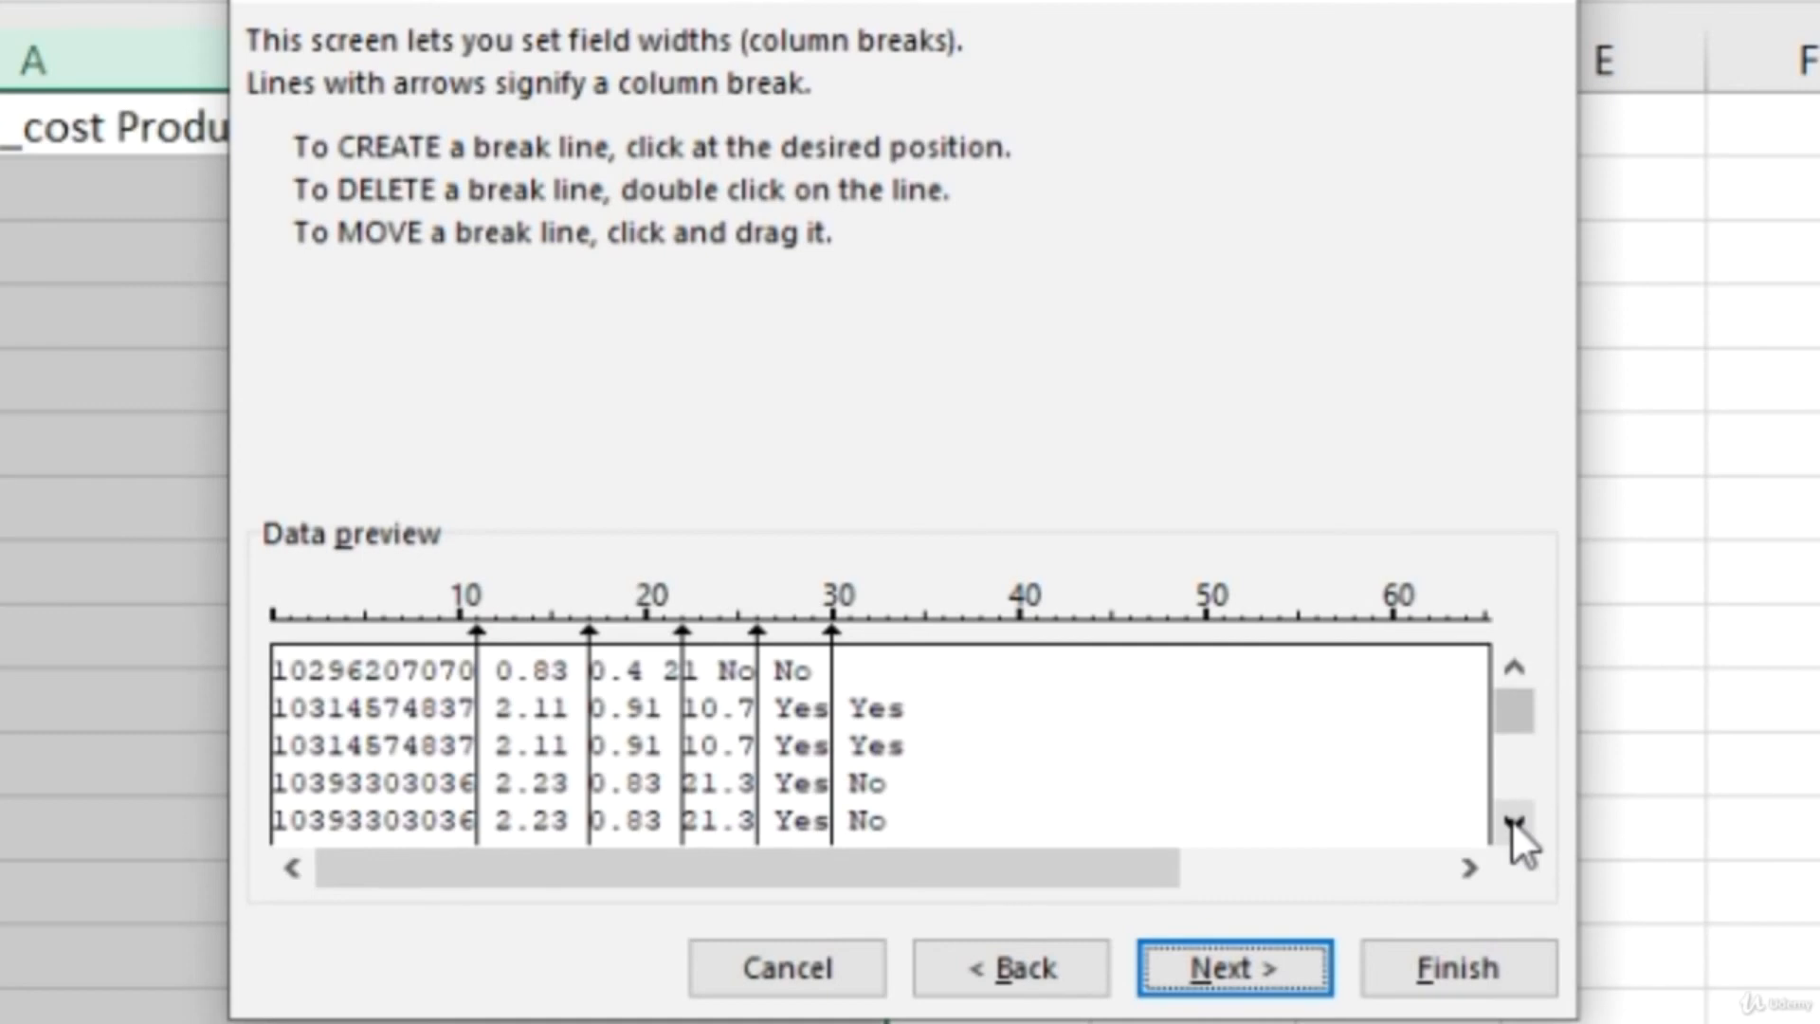
{"action": "left_click", "coordinate": [1513, 821]}
{"action": "left_click", "coordinate": [1513, 821]}
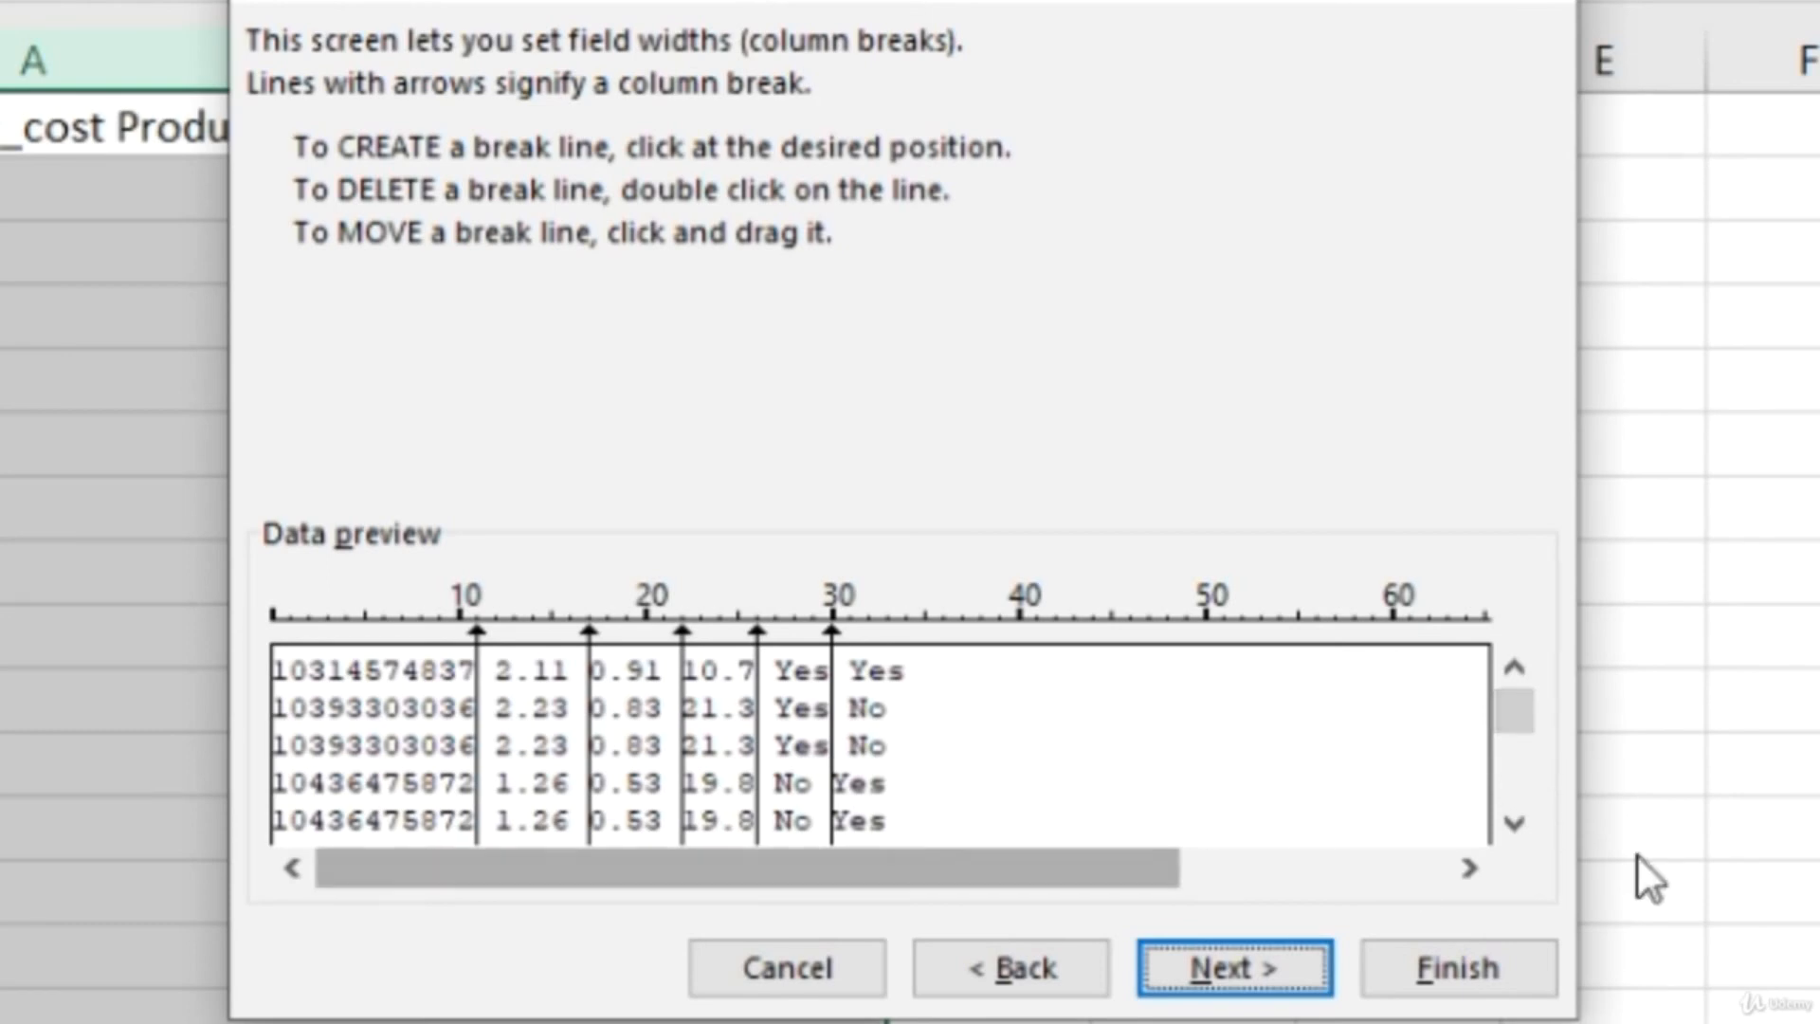
{"action": "scroll", "coordinate": [1527, 780], "scroll_direction": "down", "scroll_amount": 2}
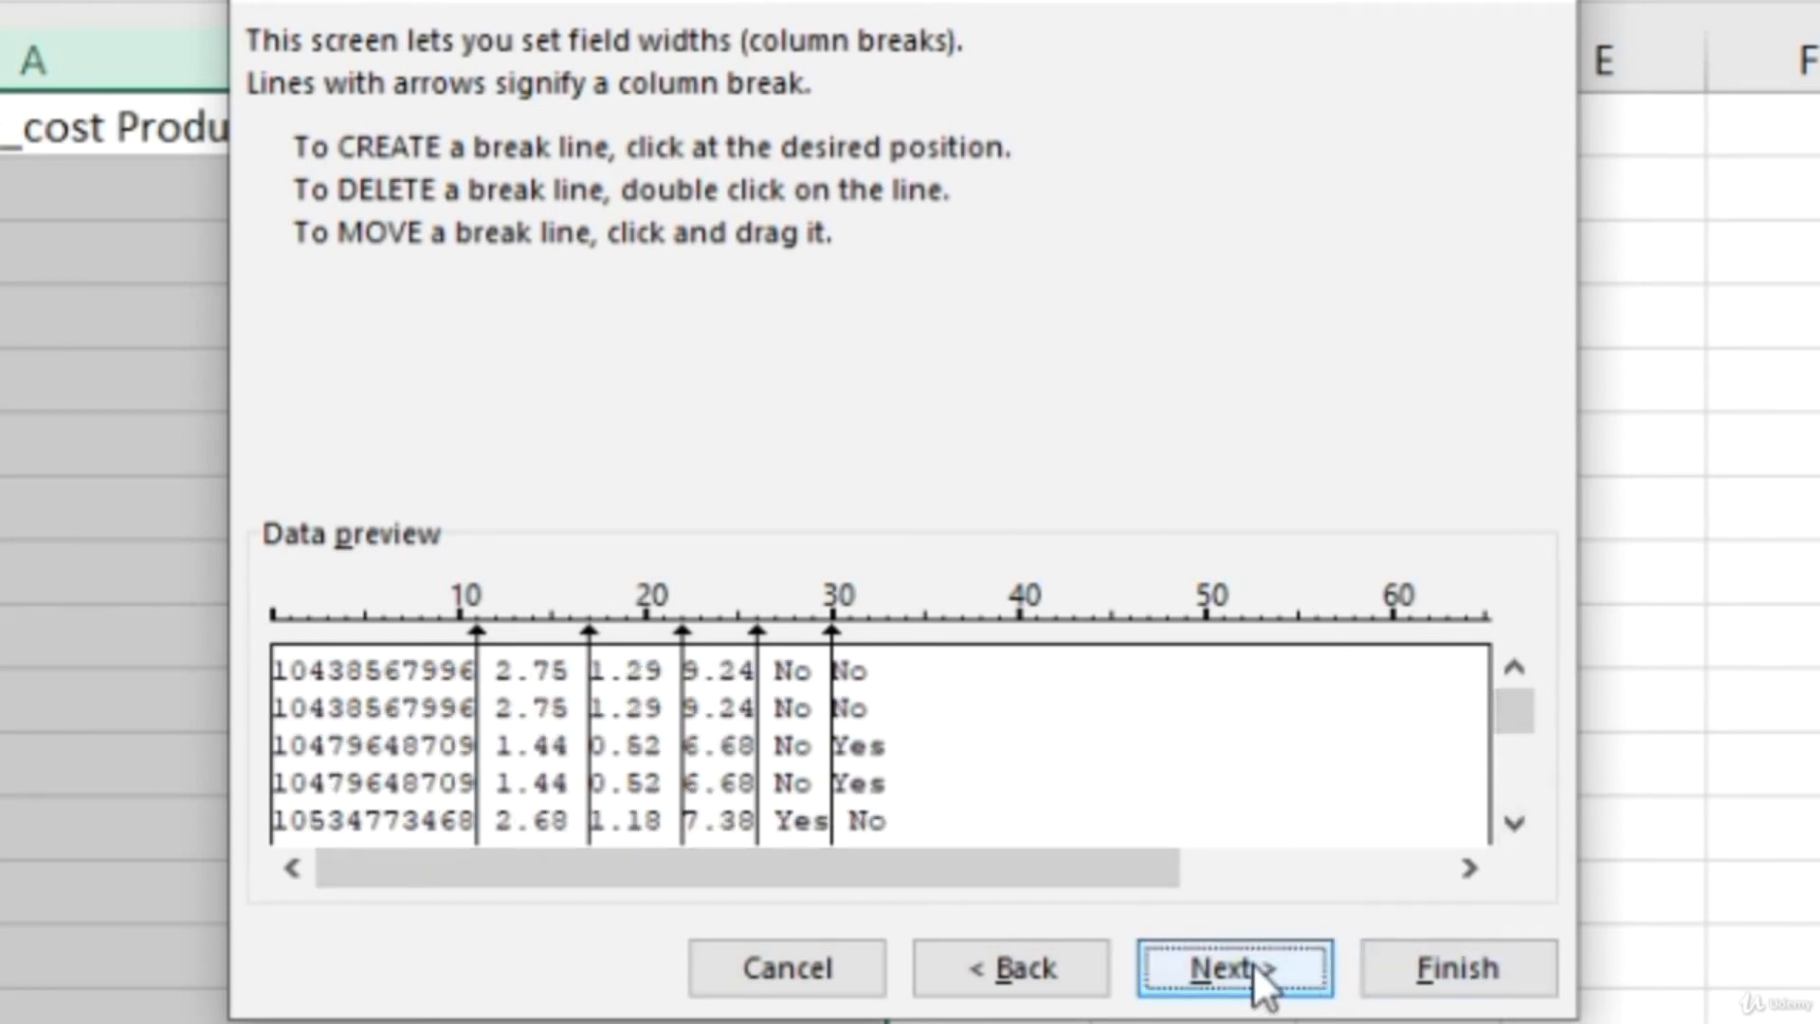
- Finish the Fixed width conversion of column A and review the split product rows in the worksheet
{"action": "left_click", "coordinate": [1253, 963]}
{"action": "left_click", "coordinate": [1445, 965]}
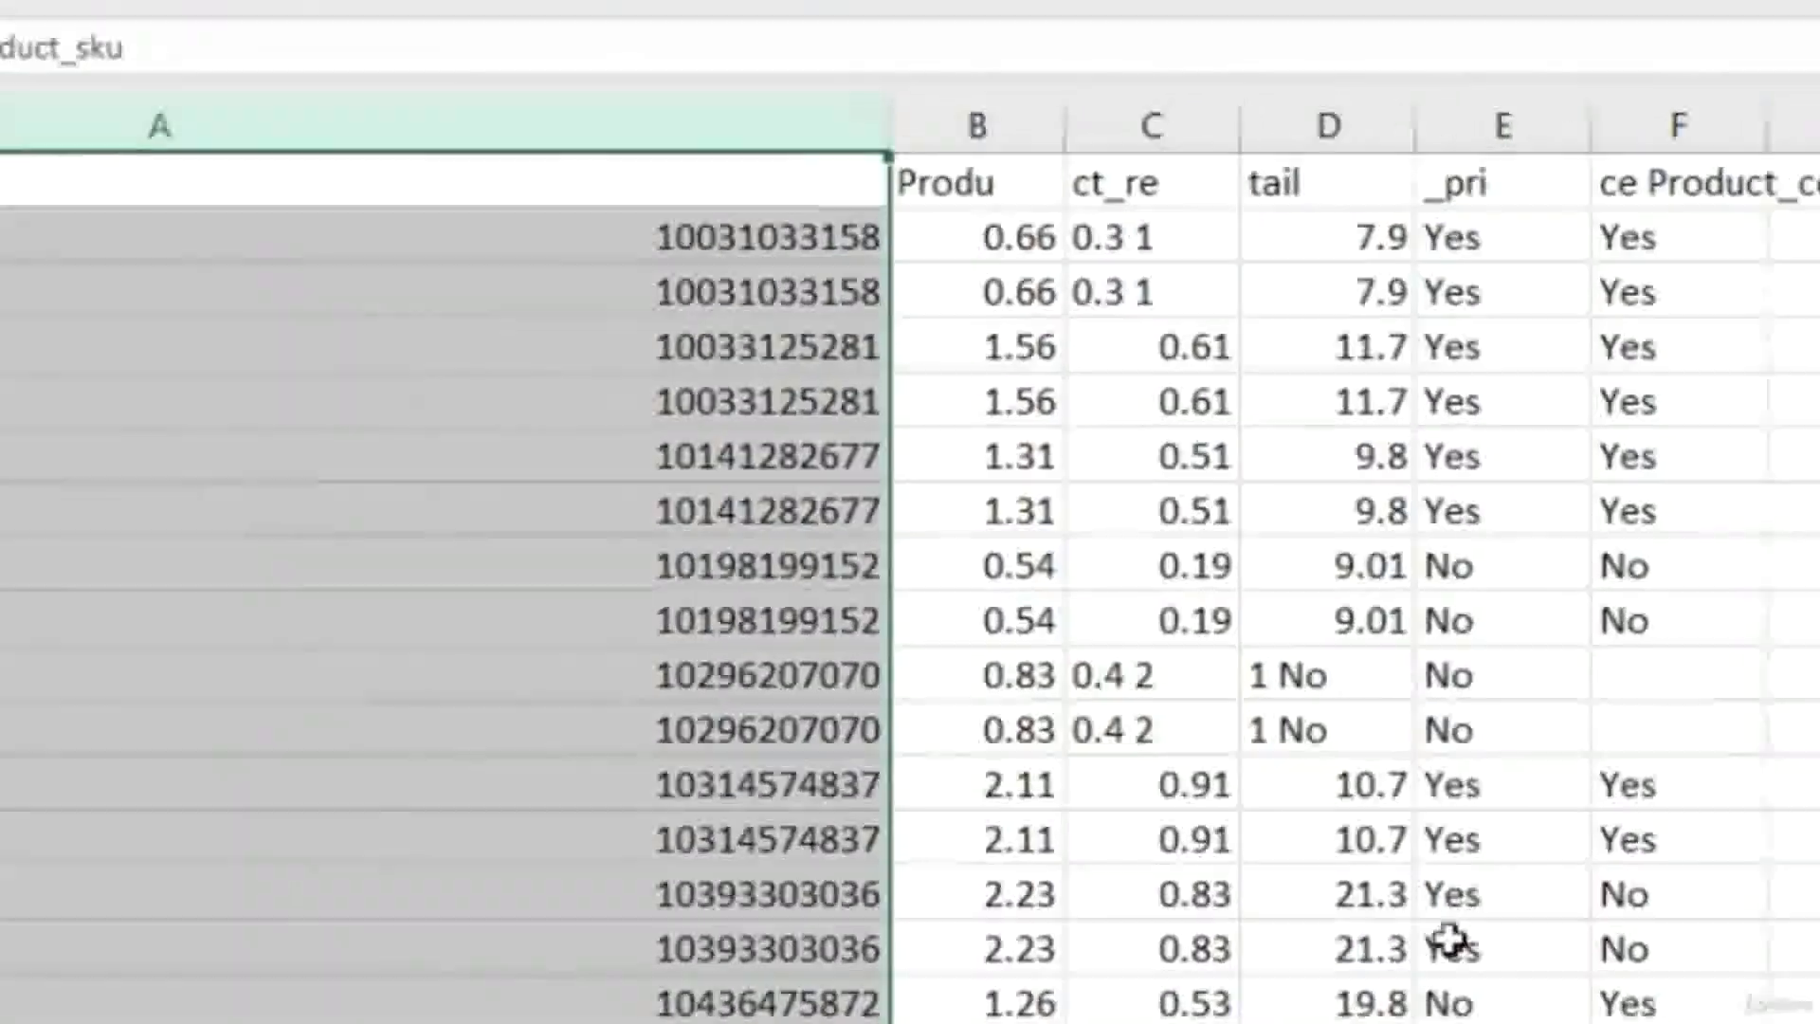
{"action": "left_click", "coordinate": [1152, 784]}
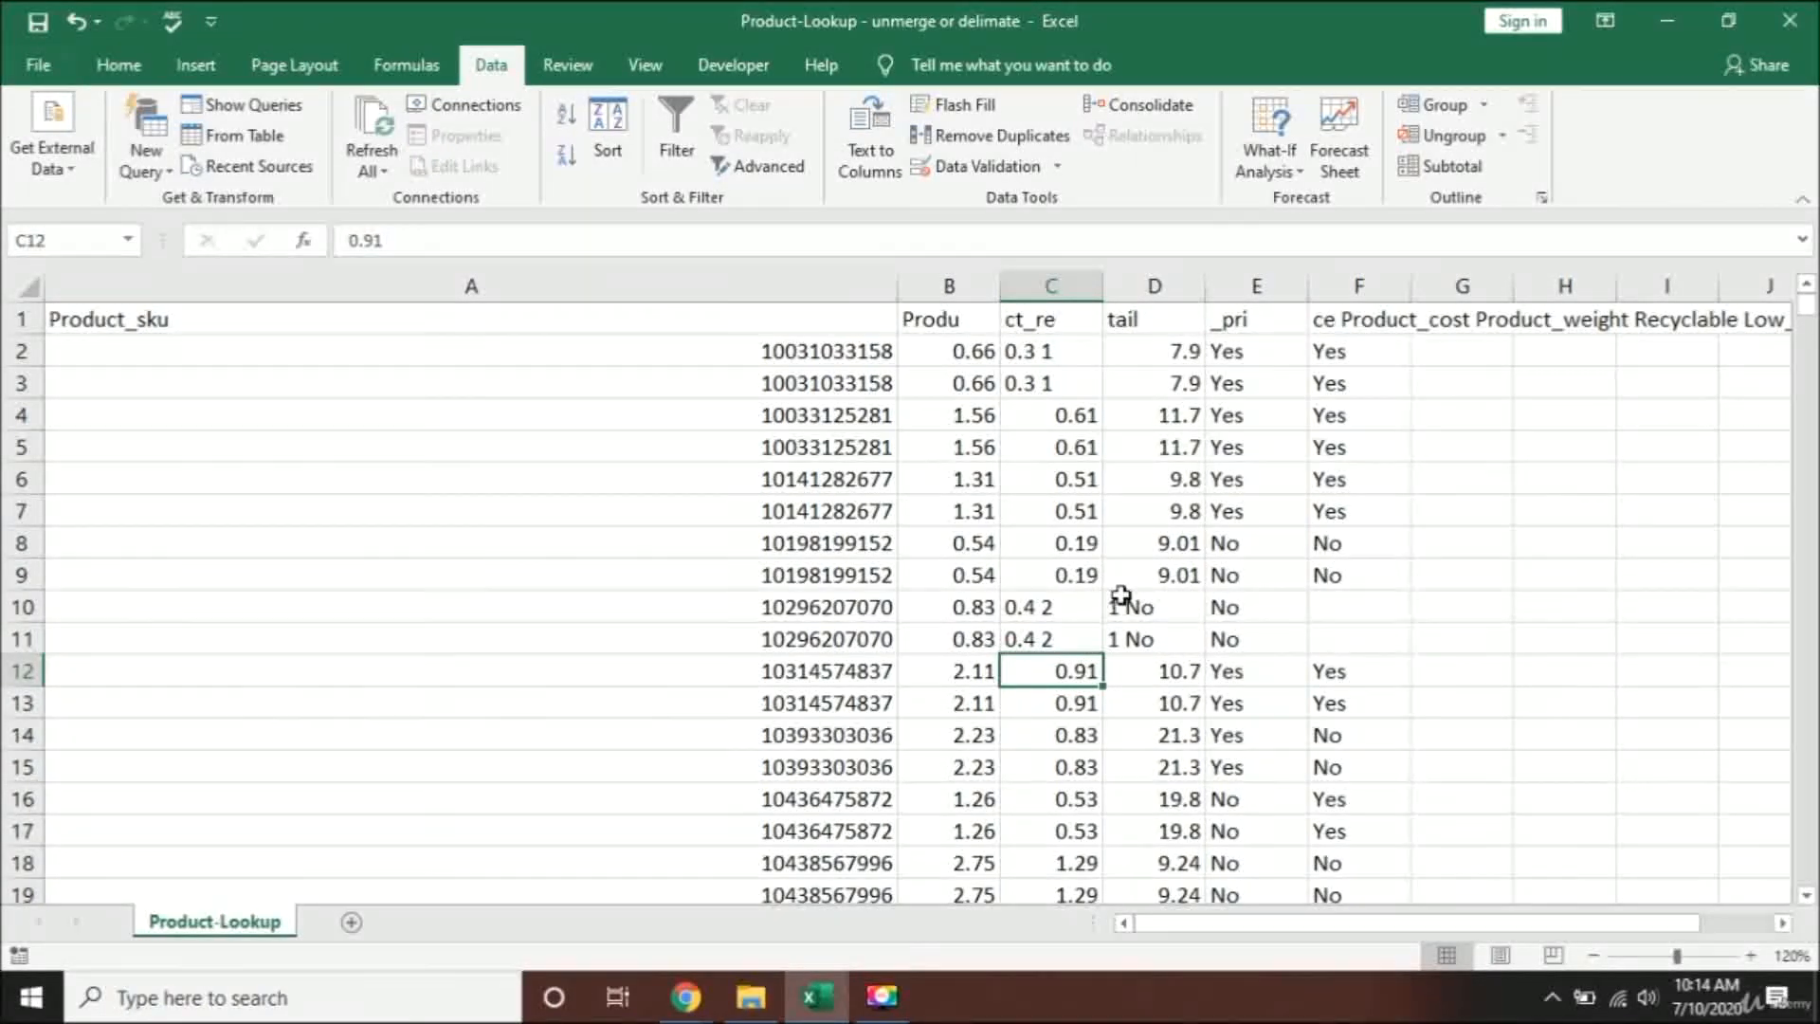
{"action": "scroll", "coordinate": [1337, 580], "scroll_direction": "down", "scroll_amount": 6}
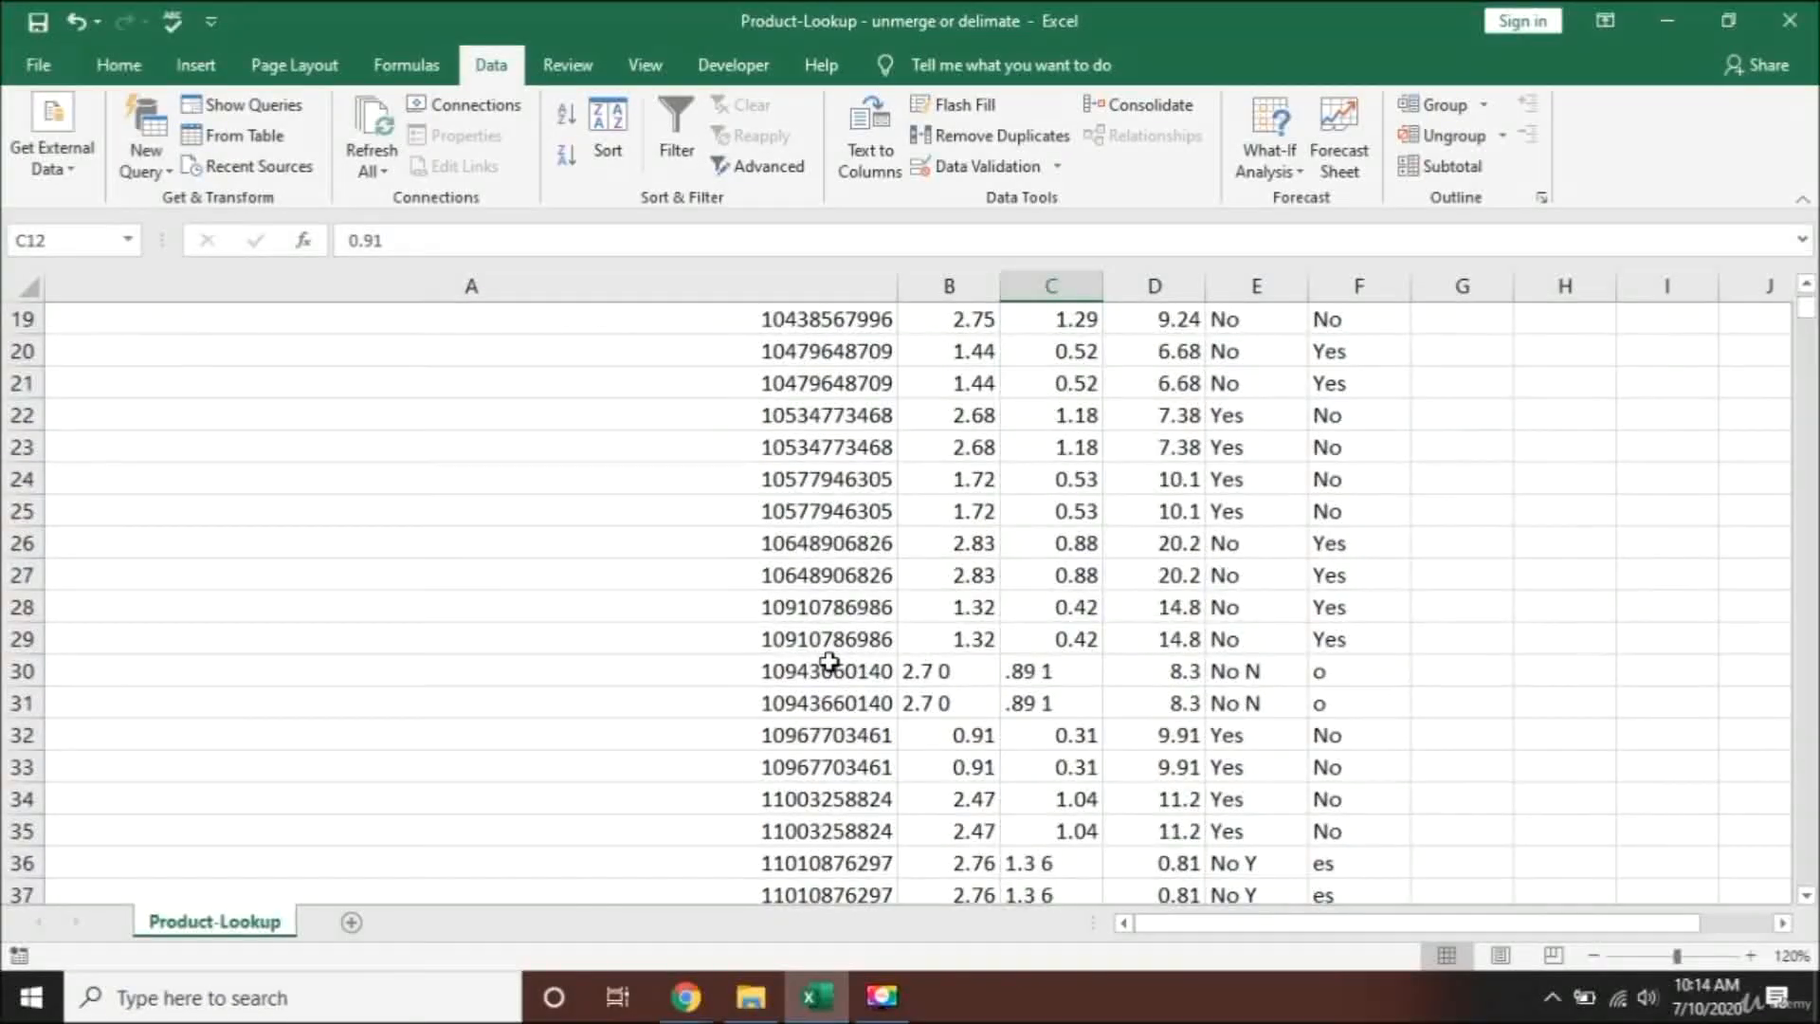
{"action": "scroll", "coordinate": [830, 661], "scroll_direction": "up", "scroll_amount": 6}
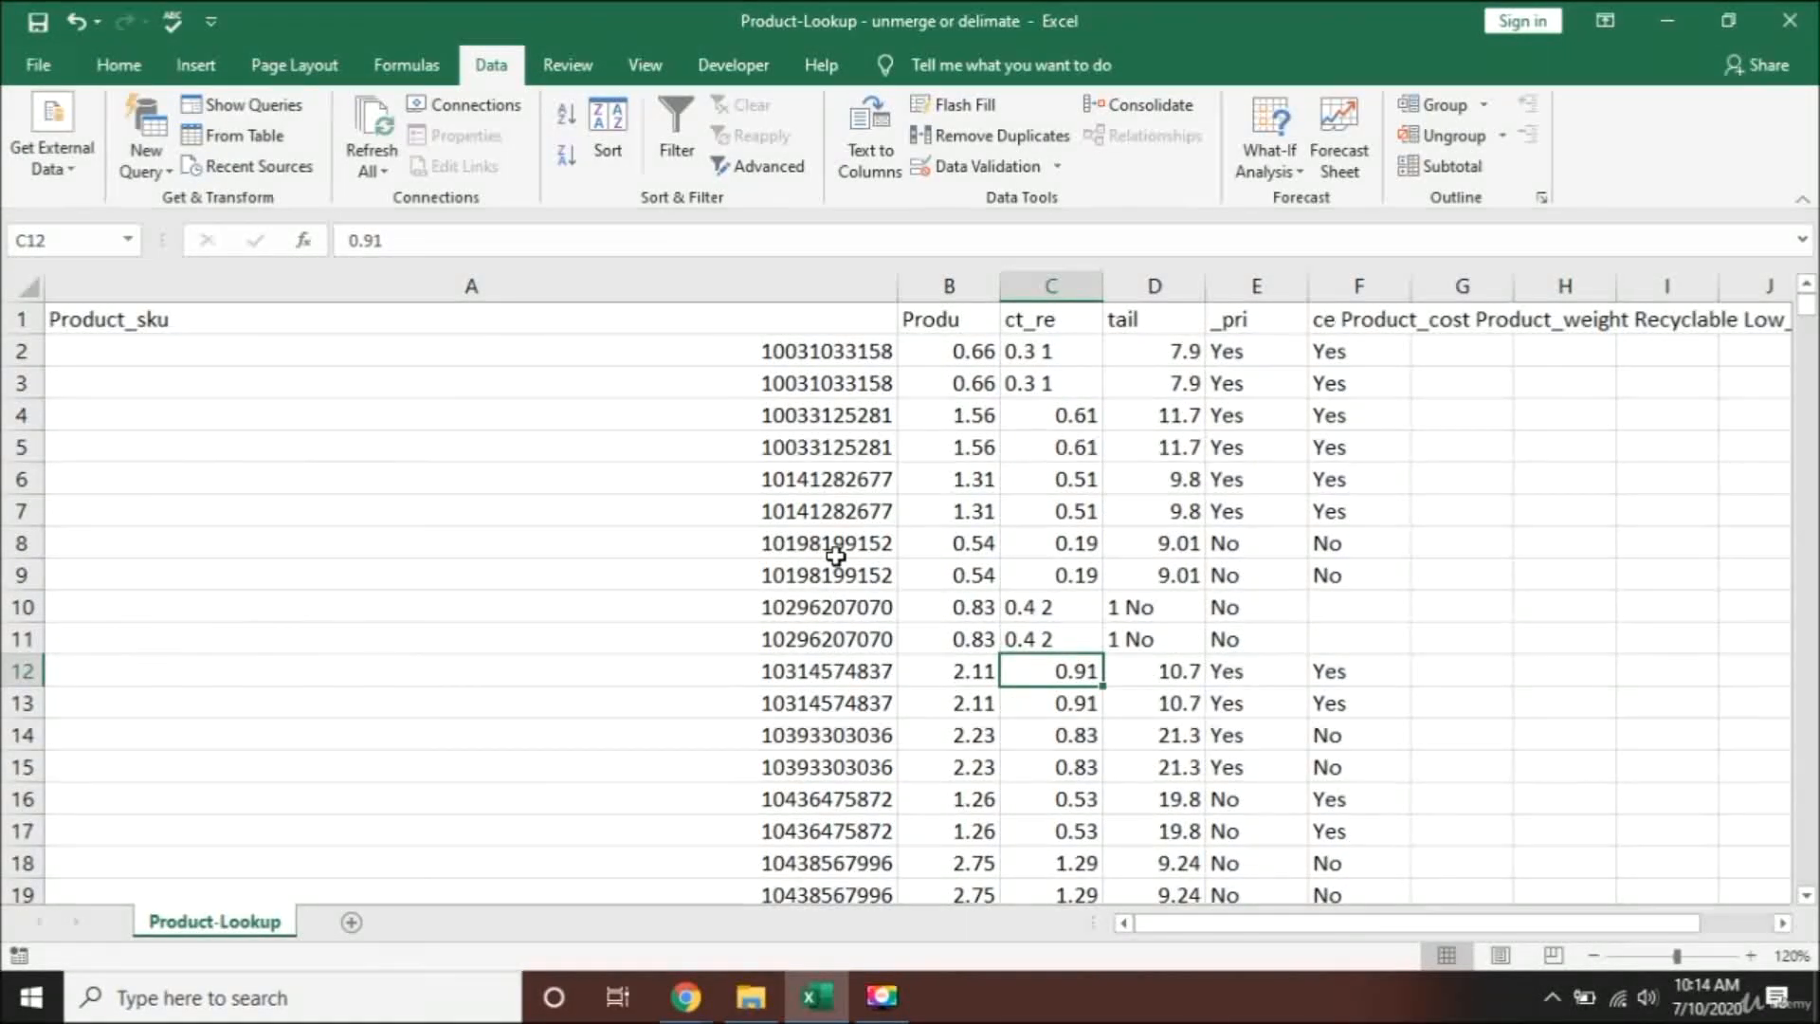